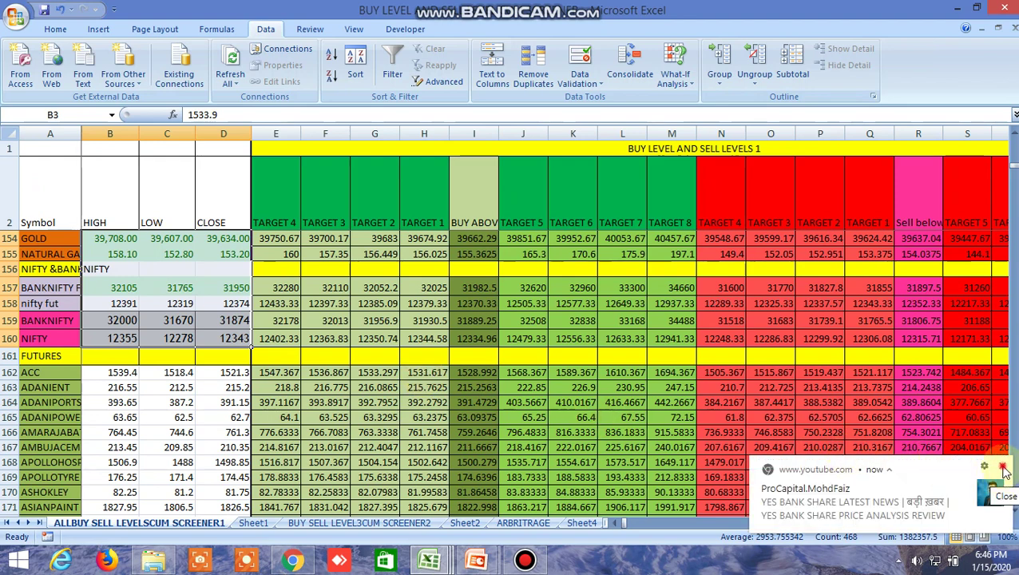
Dismiss the YouTube notification and review the shared trading recommendations in the Safe trade WhatsApp chat in Chrome.
click(1002, 468)
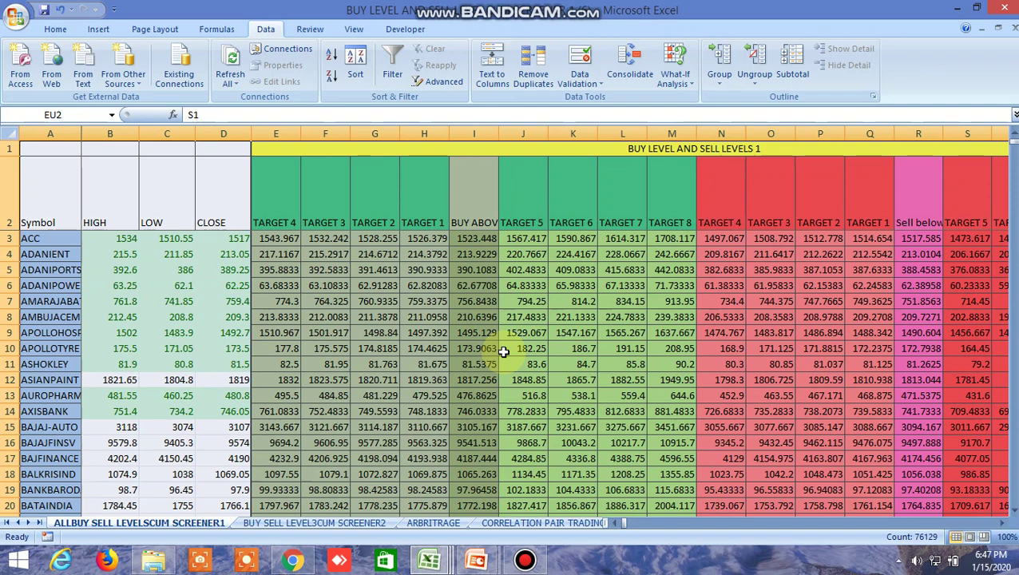
click(292, 560)
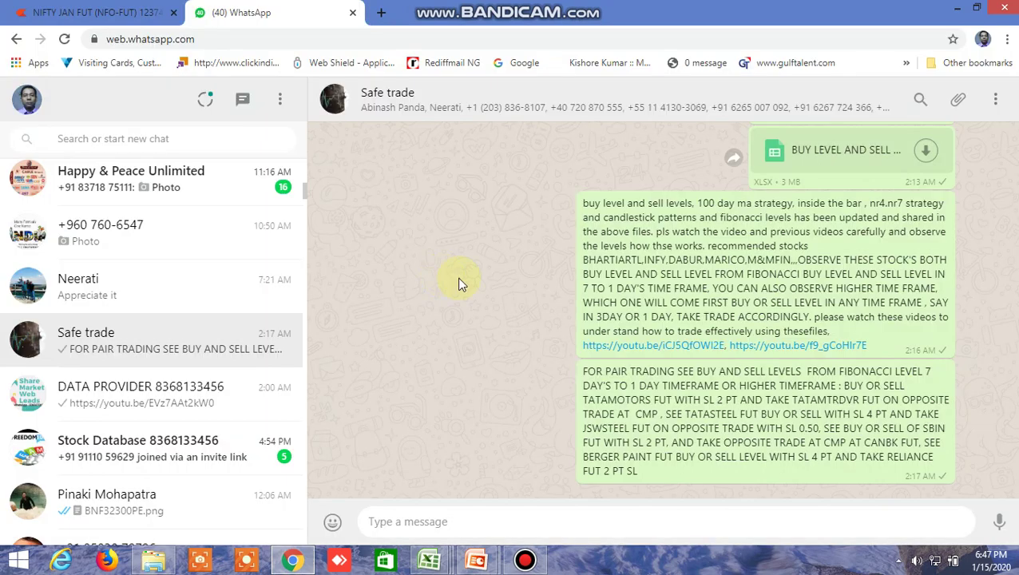
scroll(490, 398, up, 2)
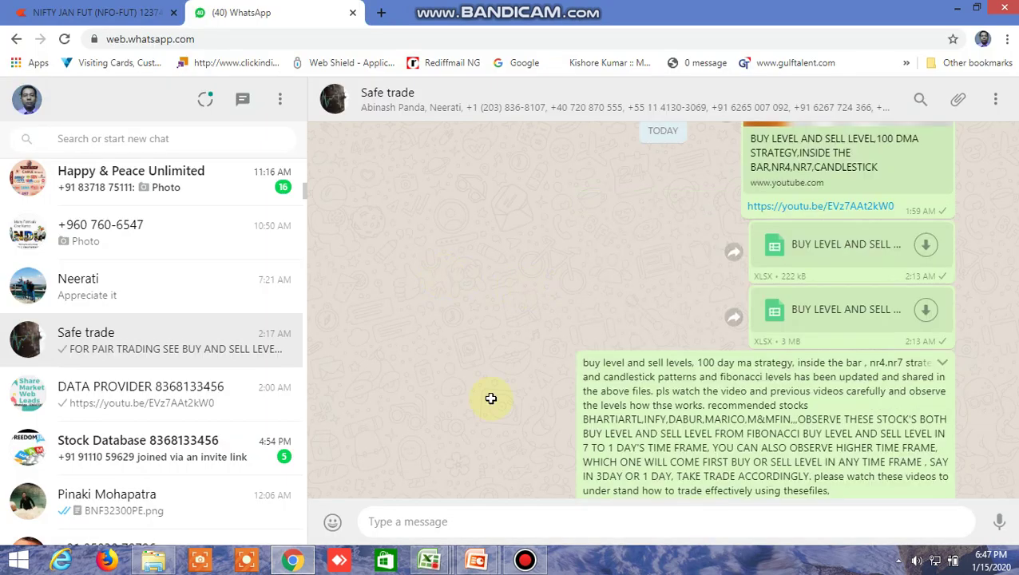
Switch back to the Excel workbook and check the buy-above and sell-below levels for BERGEPAINT.
key(alt+Tab)
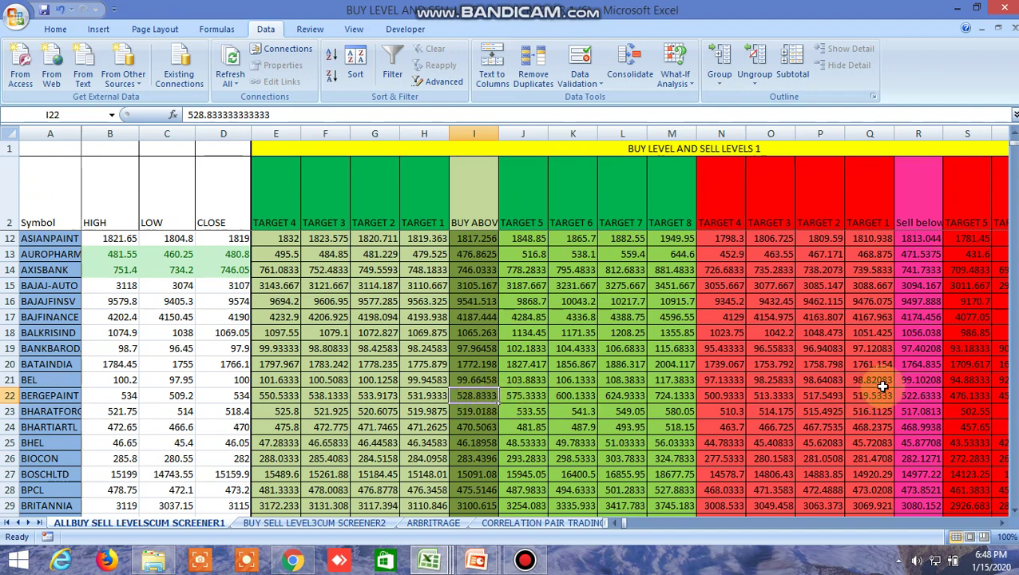
click(921, 397)
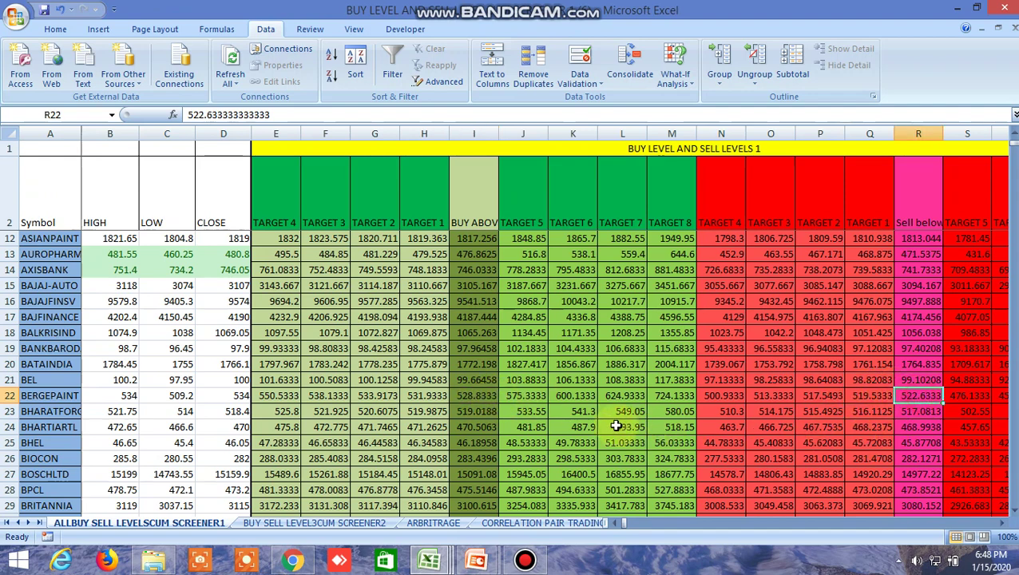
Switch to Chrome, close the WhatsApp tab and open the NSE chart for BERGEPAINT in Kite.
click(292, 560)
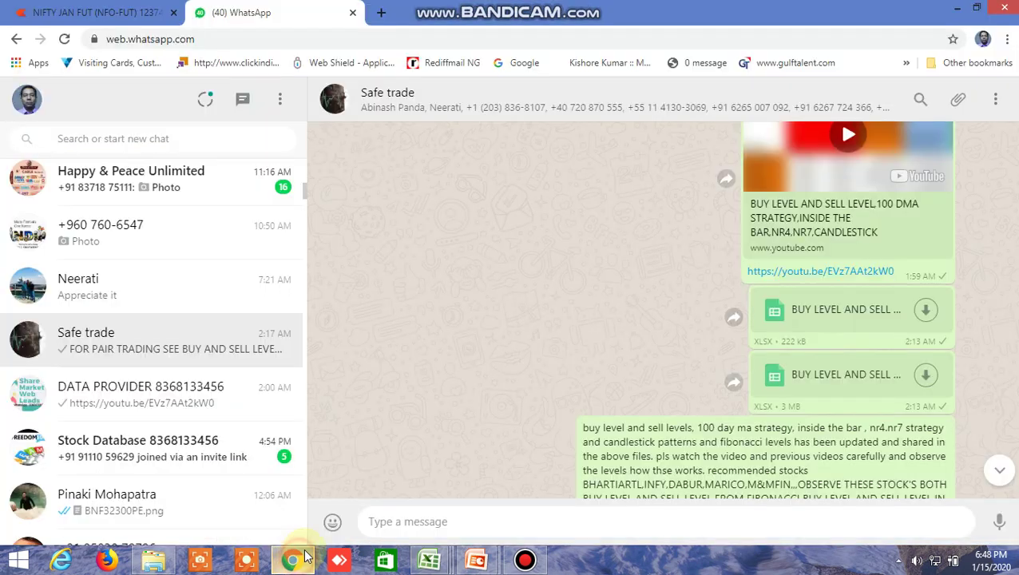
click(354, 17)
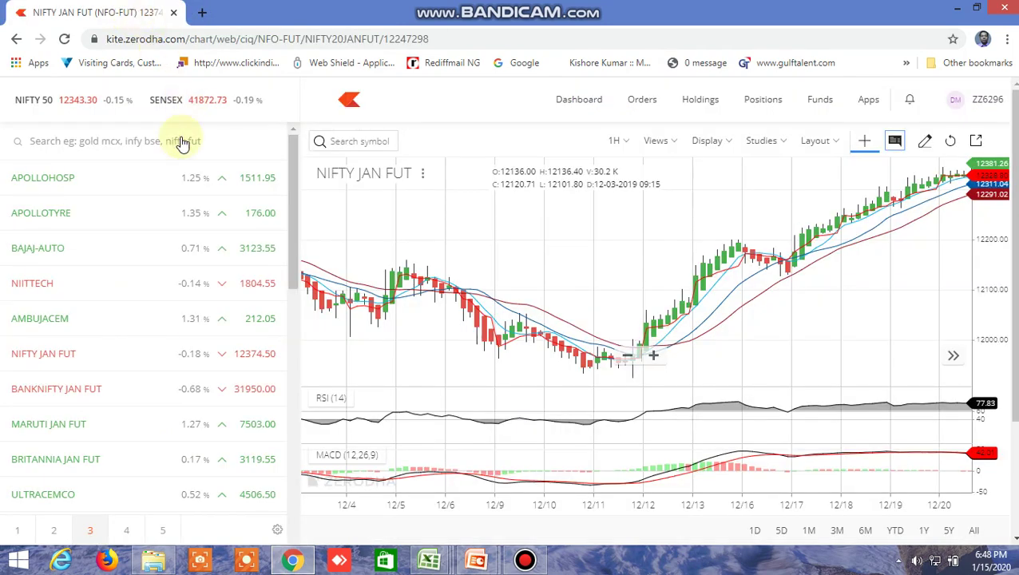
click(355, 146)
click(366, 141)
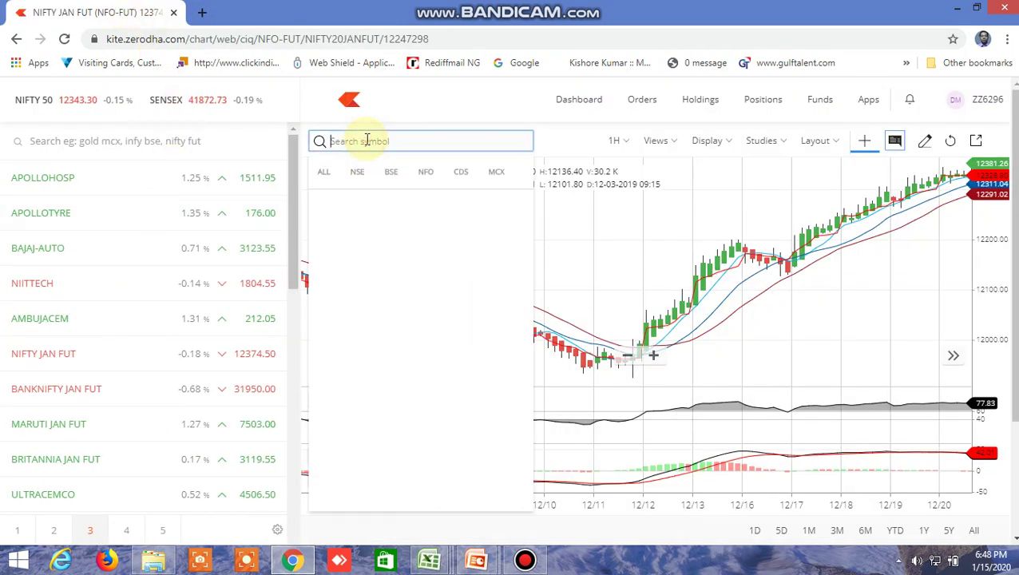
text(BERGEP)
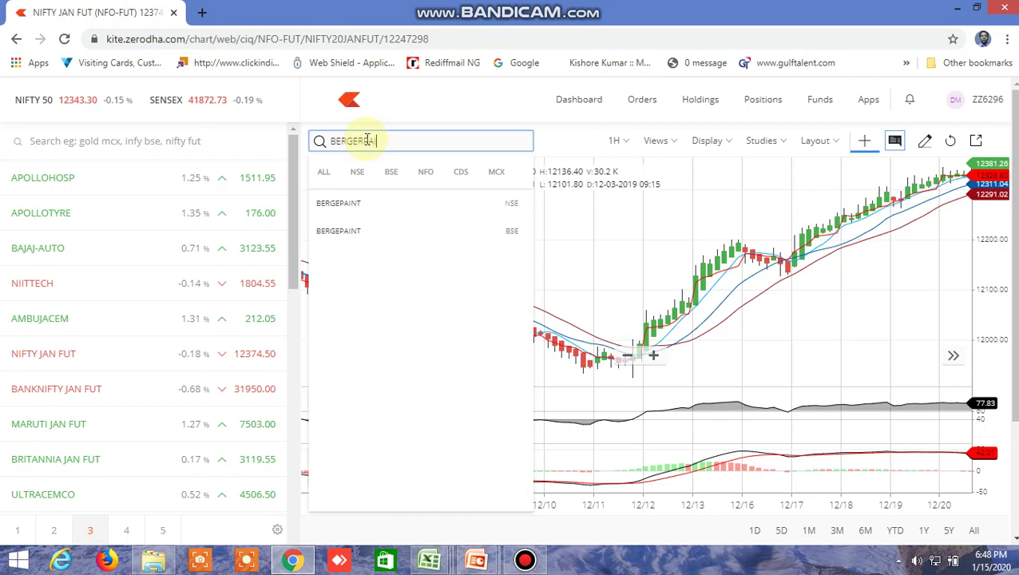
click(357, 204)
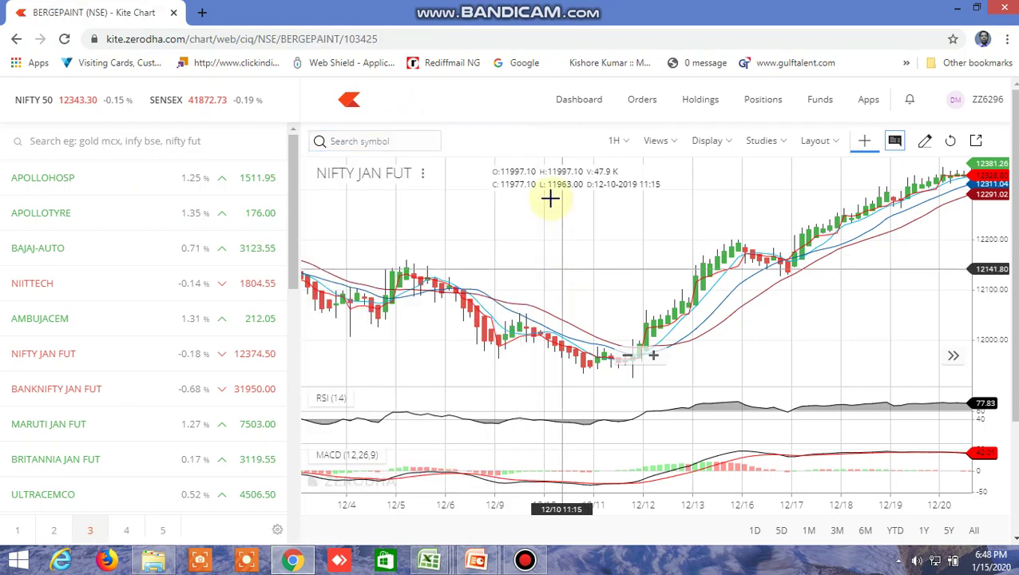
Set the BERGEPAINT chart to the 5 Min interval and bring the previous session's candles into view.
click(629, 141)
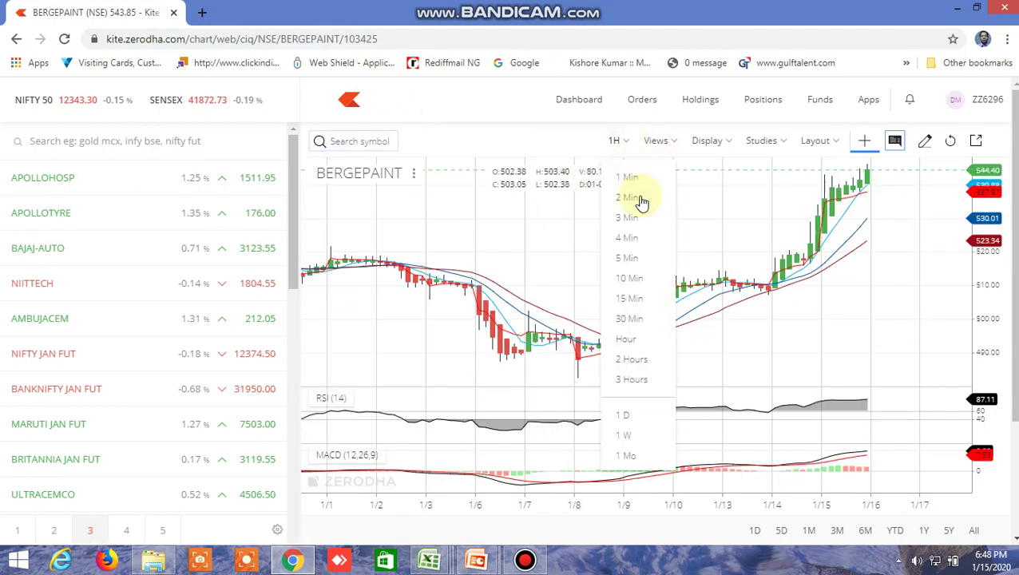
click(638, 263)
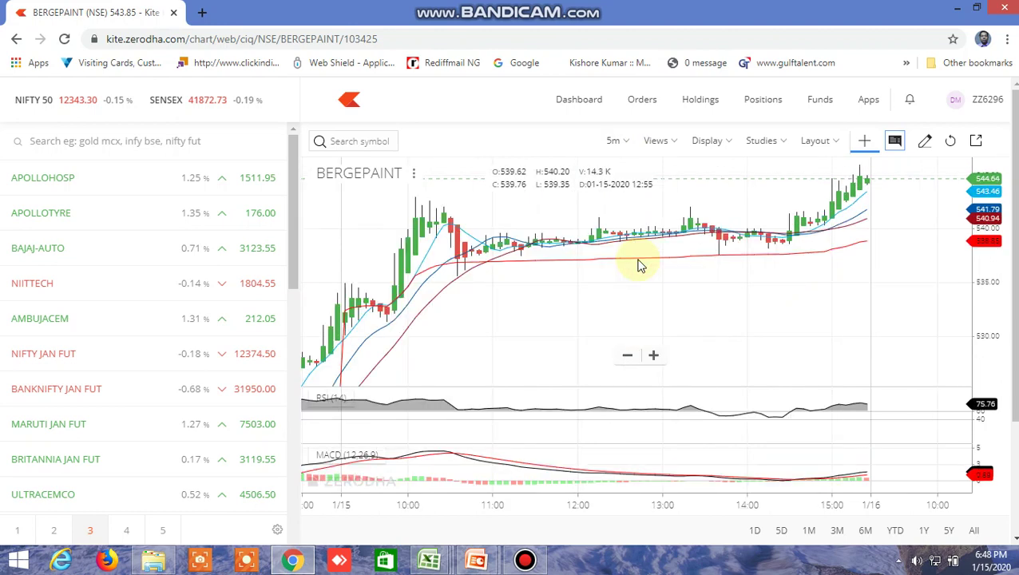
drag(440, 346, 514, 348)
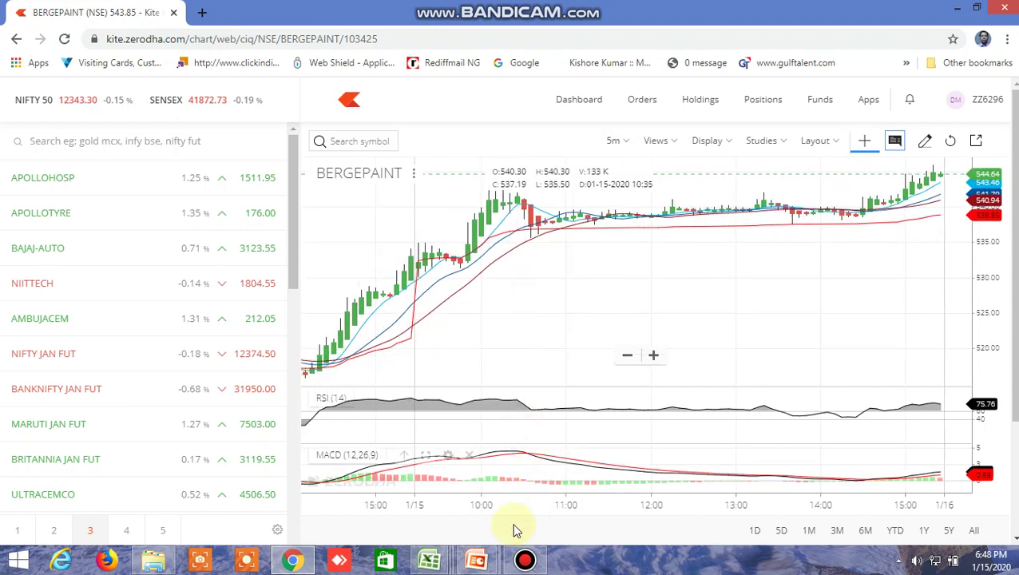
Compare BERGEPAINT's buy-above level, Target 2 and sell-below level in the Excel workbook with its price movement on the Kite chart.
mouse_move(435, 562)
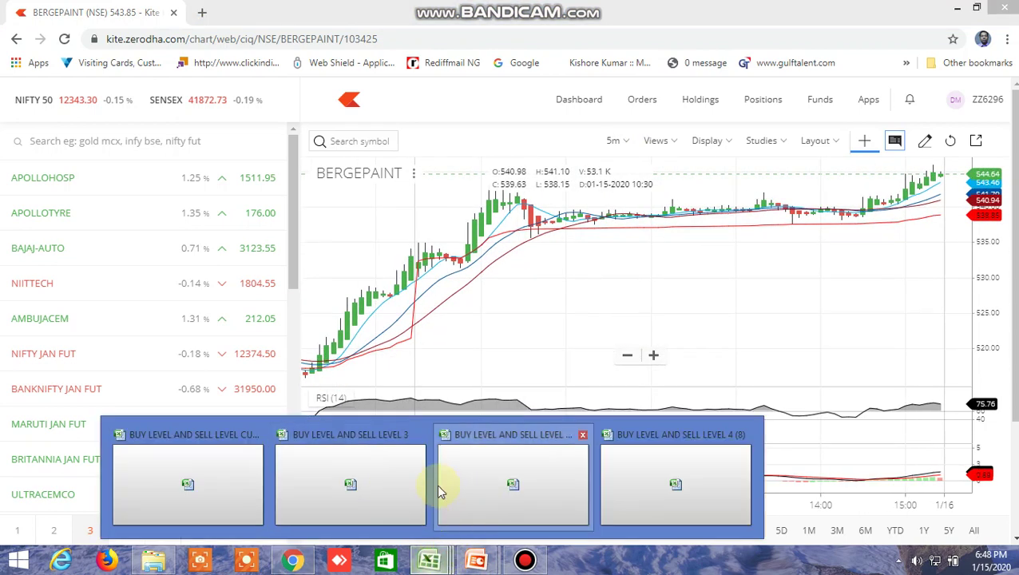
click(511, 478)
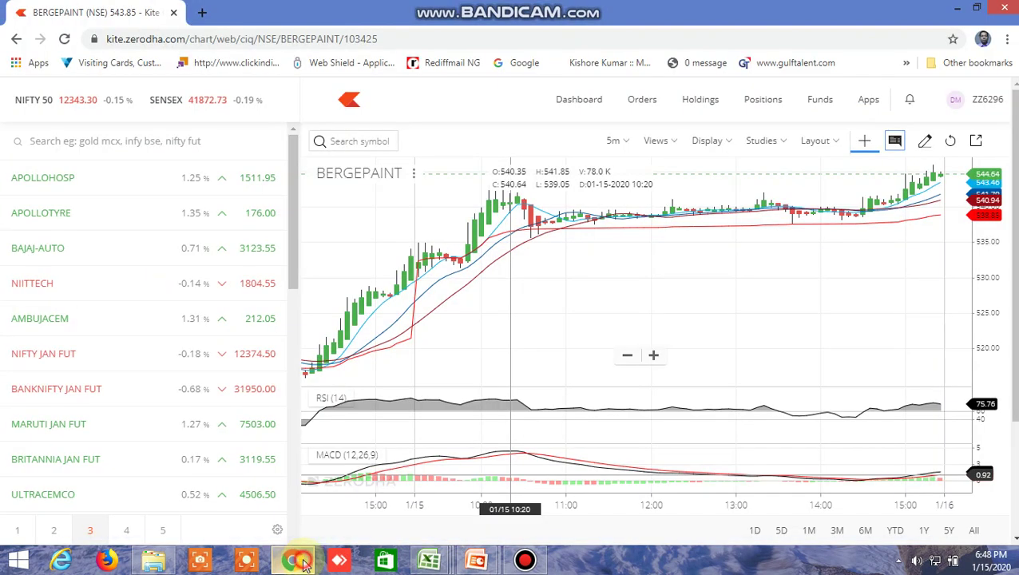
click(293, 561)
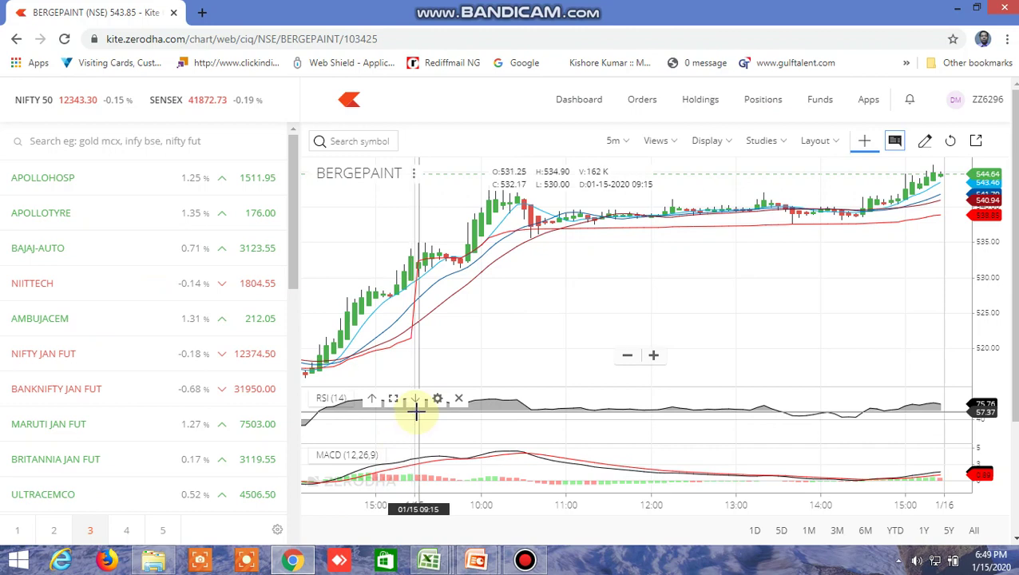
mouse_move(429, 560)
click(537, 503)
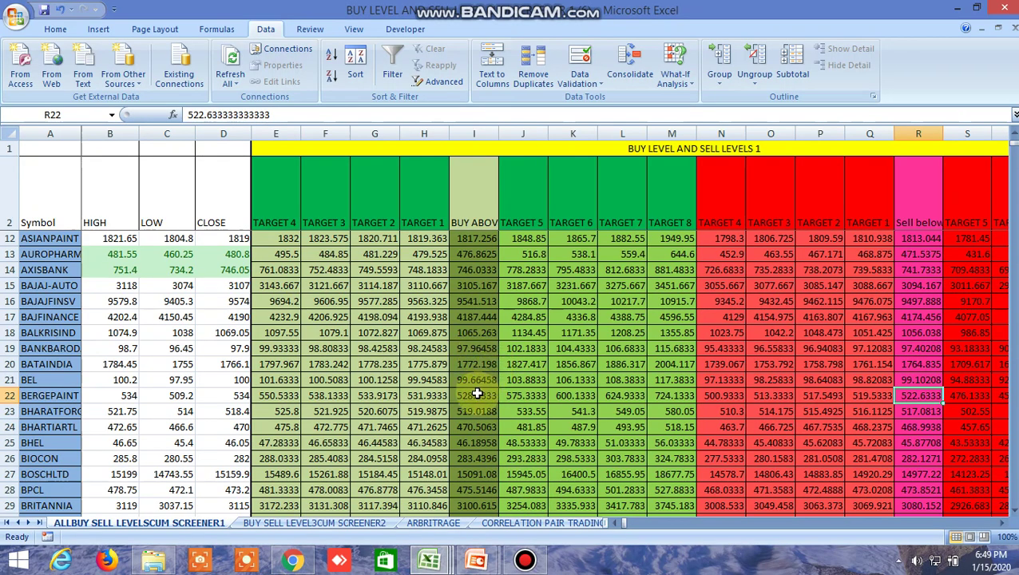
click(380, 397)
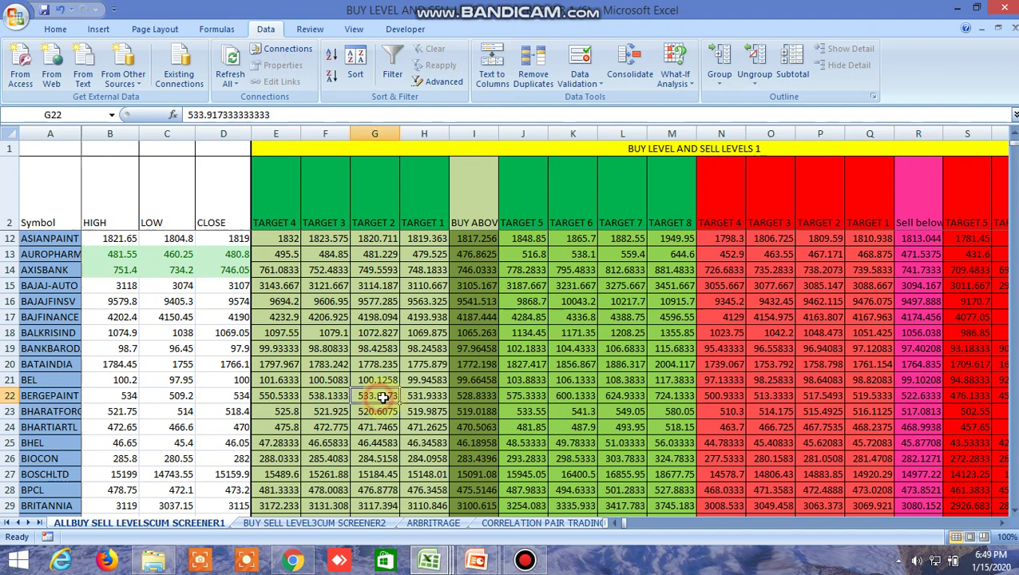
click(292, 560)
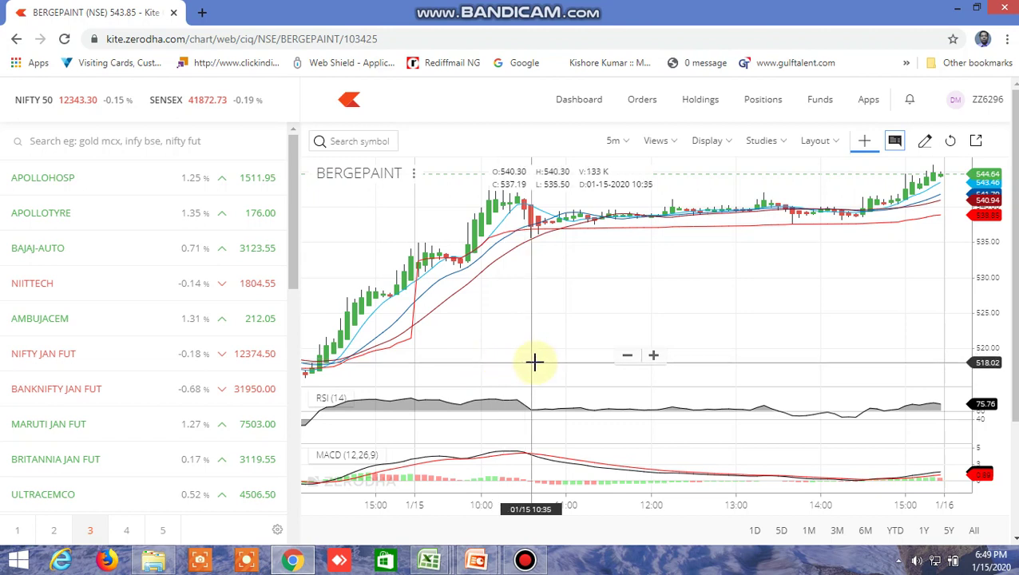
click(438, 559)
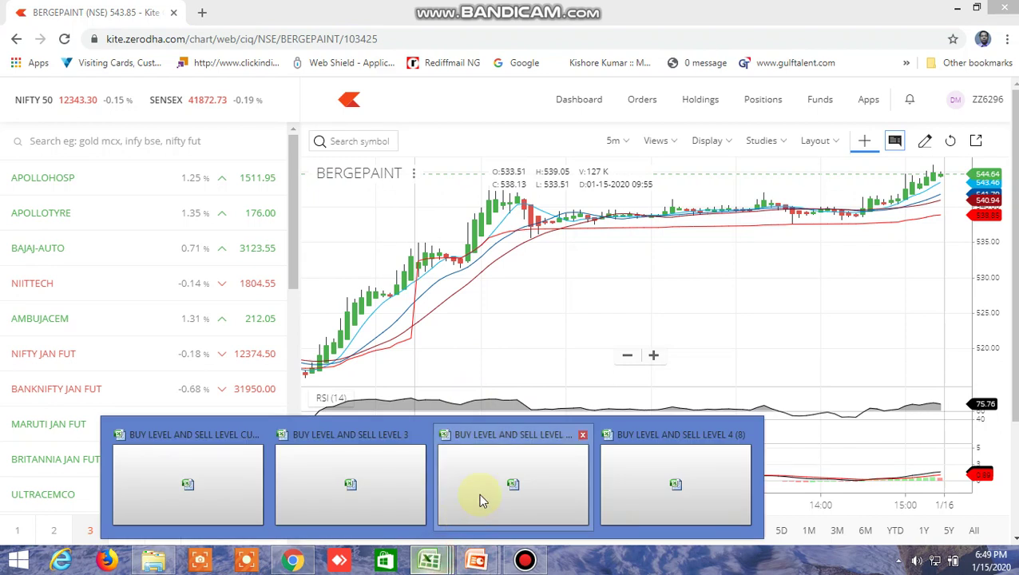
click(479, 493)
click(918, 395)
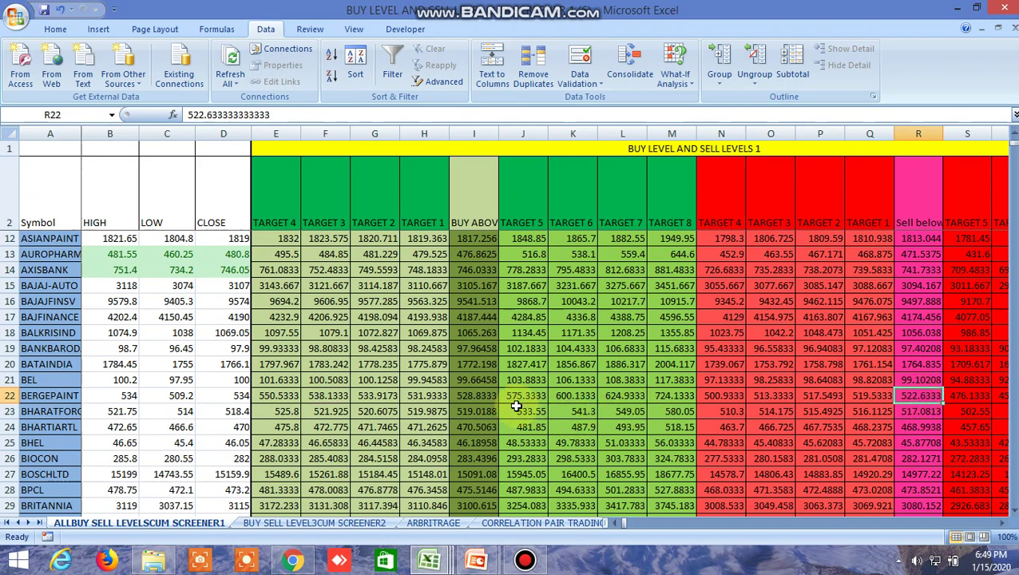
Check COLPAL's buy-above and sell-below levels in the workbook and open its NSE chart in Kite.
scroll(519, 399, down, 5)
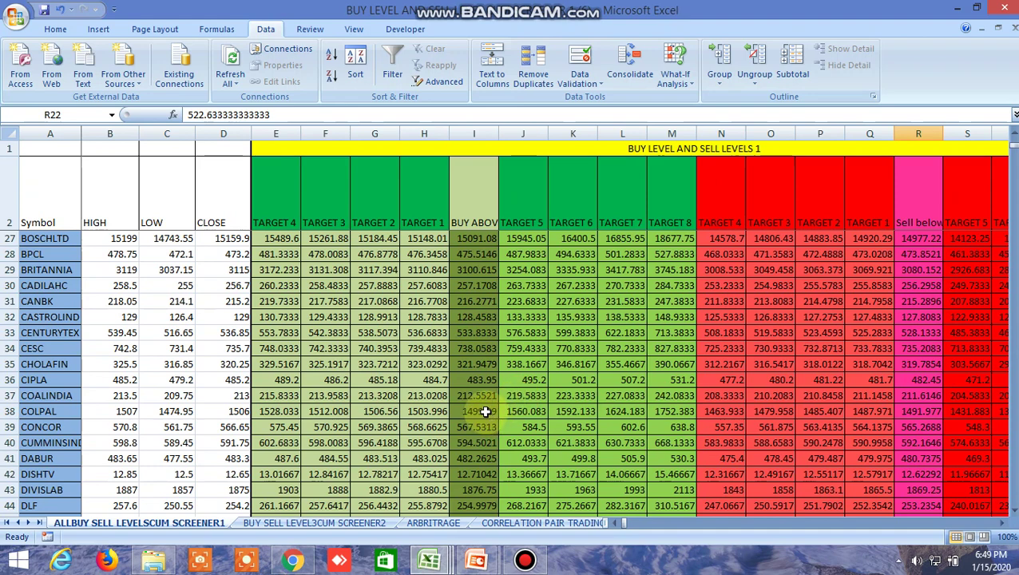
click(487, 414)
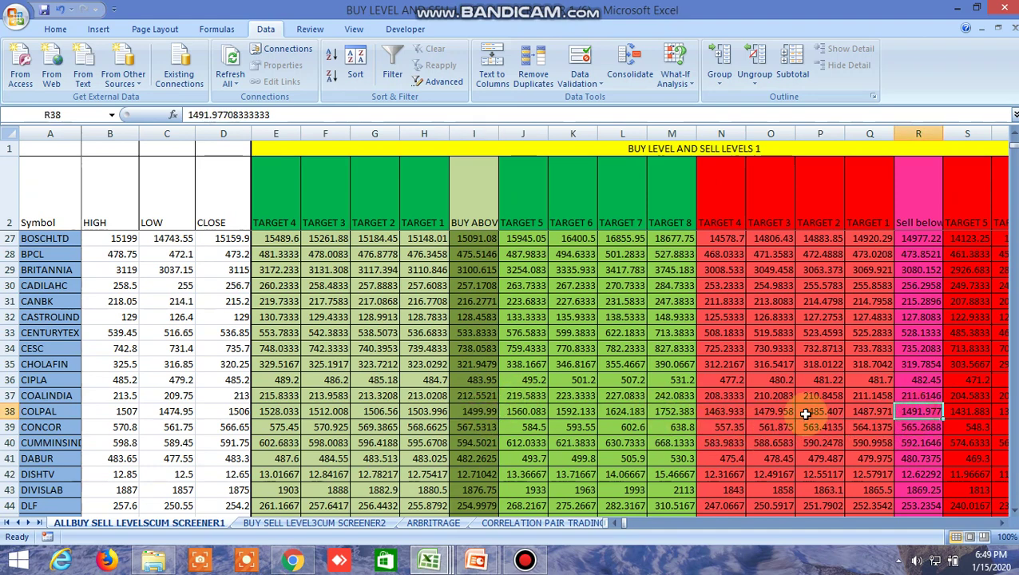
click(293, 561)
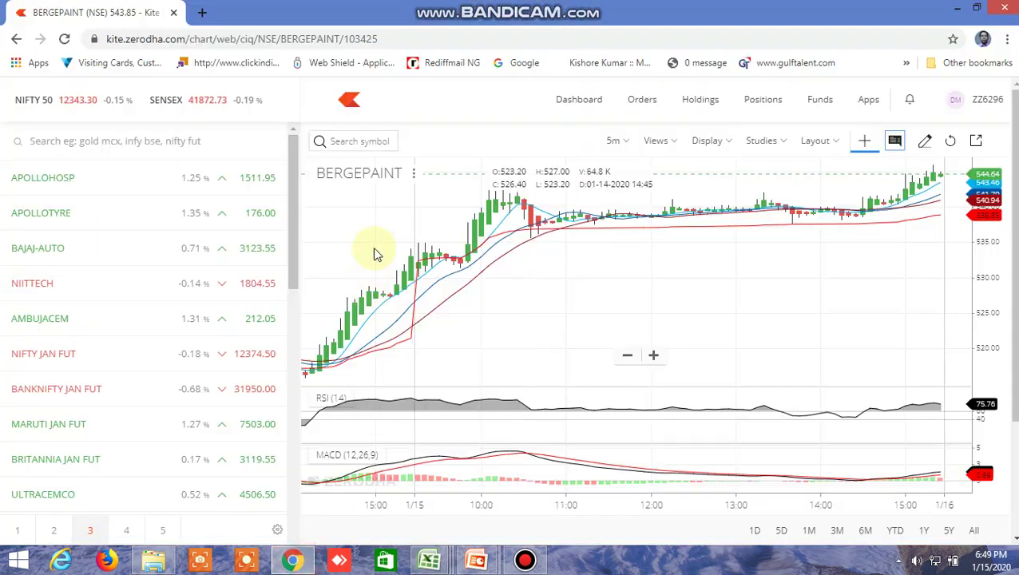
click(352, 142)
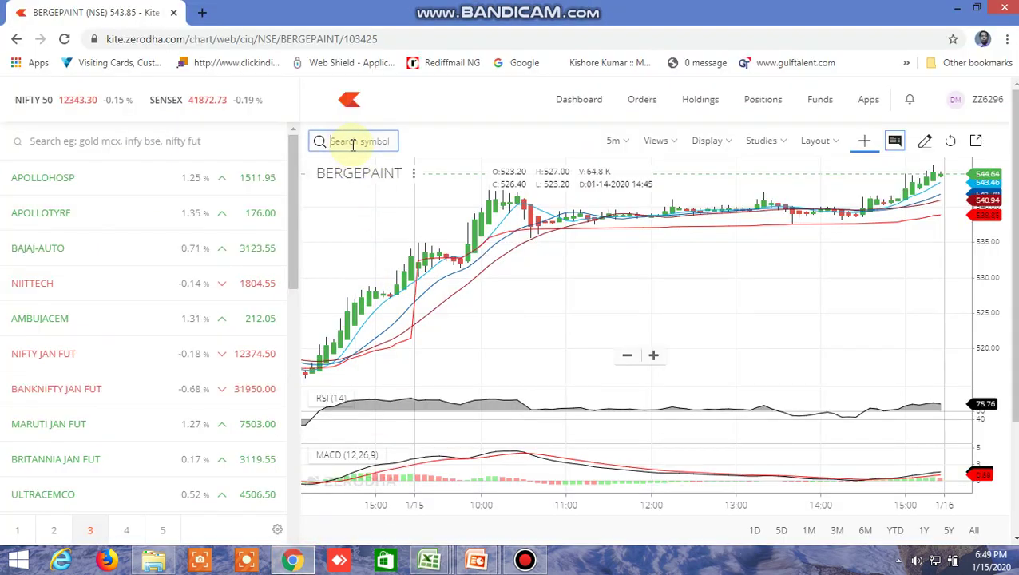
text(COLPAL)
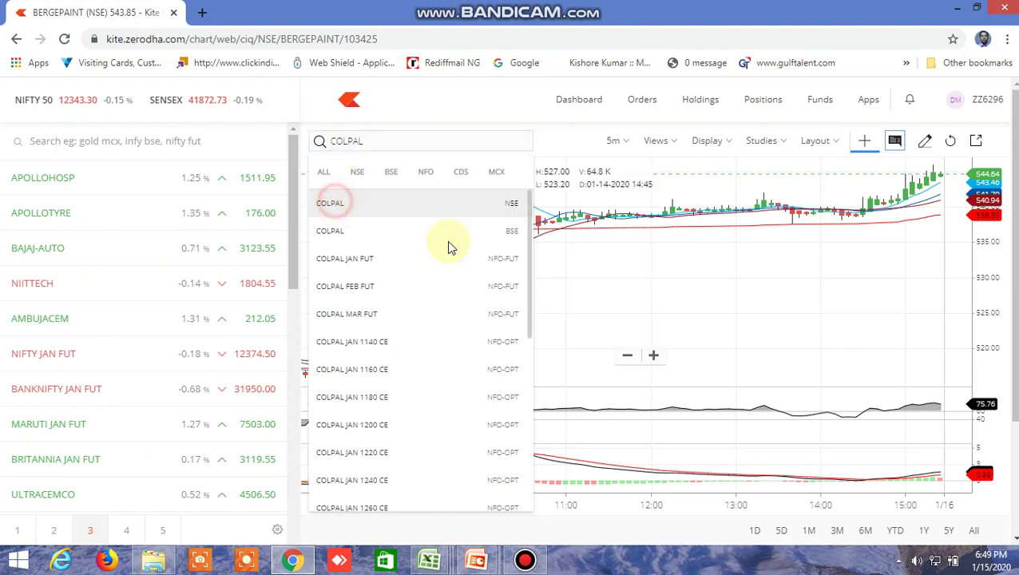
click(595, 310)
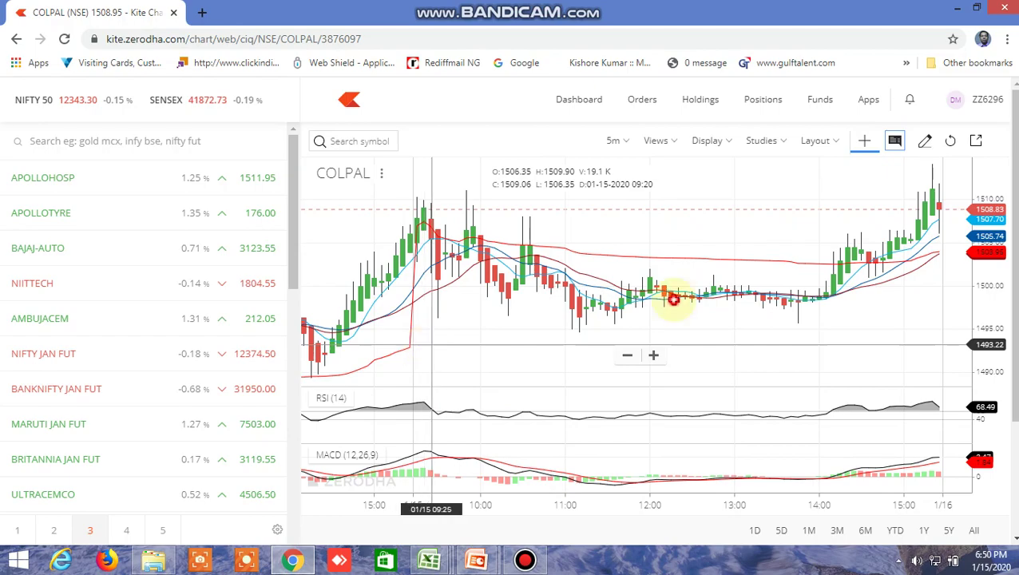
Check EXIDEIND's 100 MA signal on the BUY SELL LEVEL3CUM SCREENER2 sheet and open its NSE chart in Kite.
key(alt+Tab)
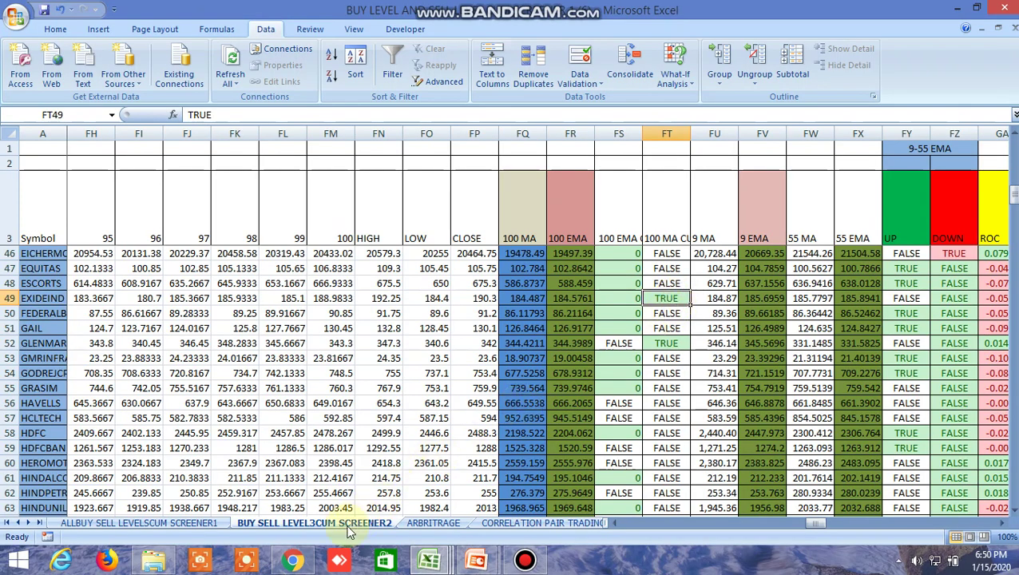
click(292, 561)
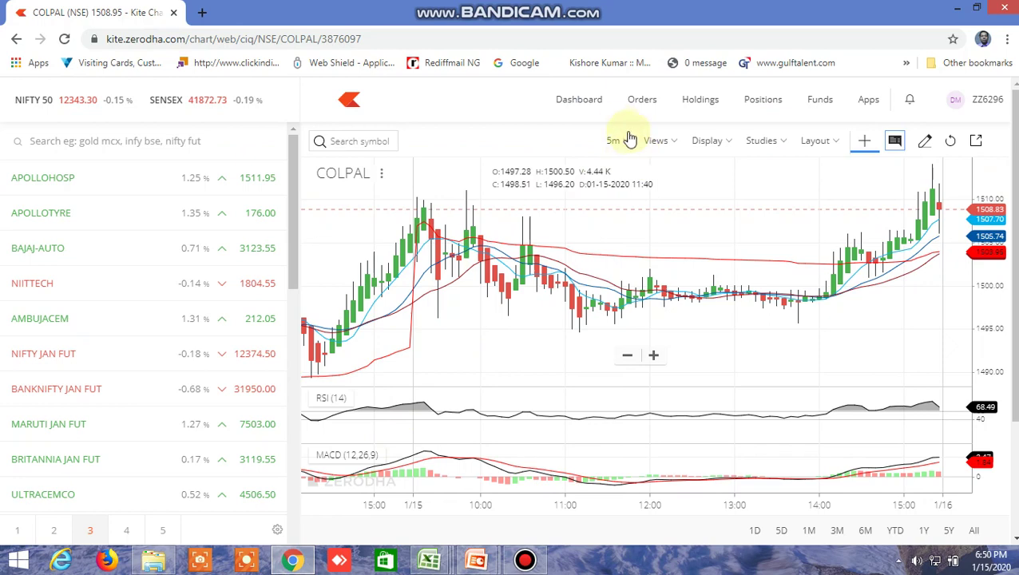
click(359, 140)
text(EXIDE)
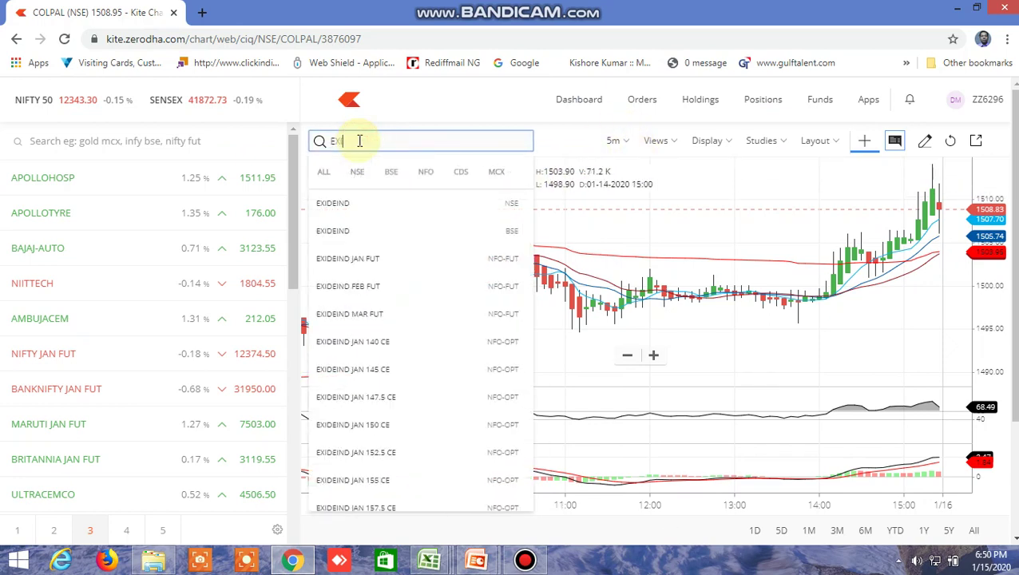
click(346, 206)
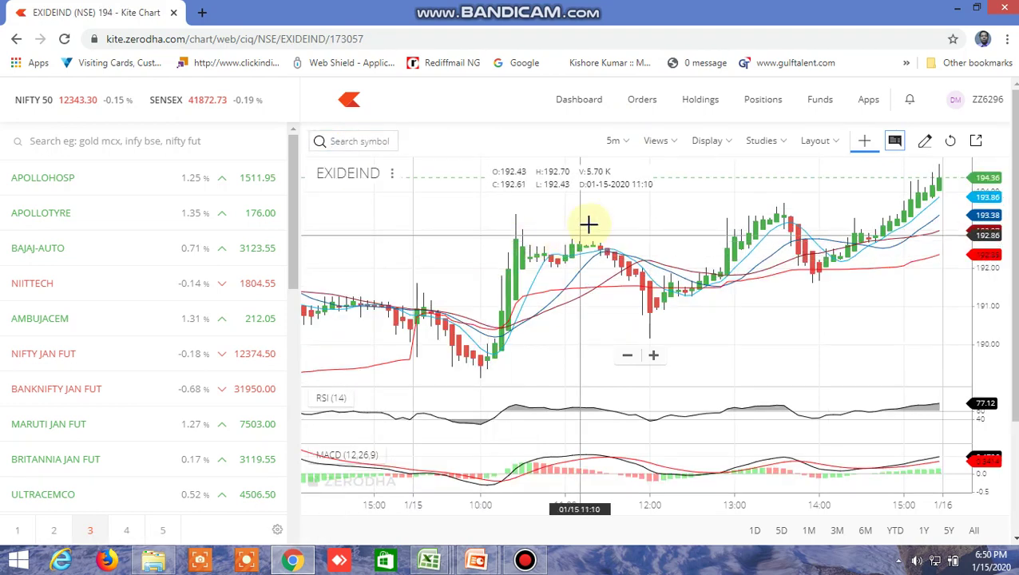
Set the EXIDEIND chart to the 1 D interval.
click(619, 142)
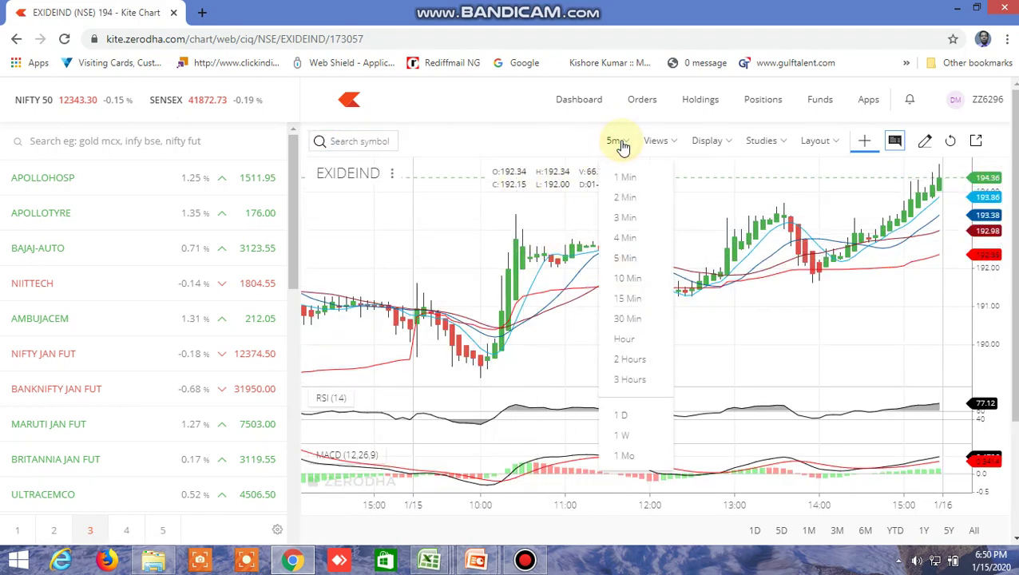
click(621, 418)
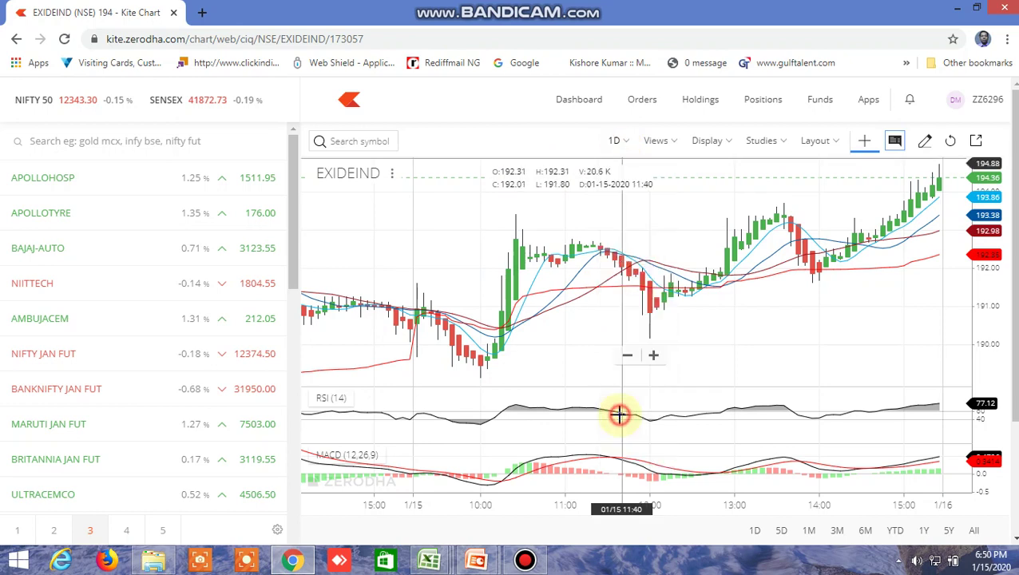
Add a Moving Average study to the EXIDEIND chart with period 50, type simple and a dark purple line.
click(785, 147)
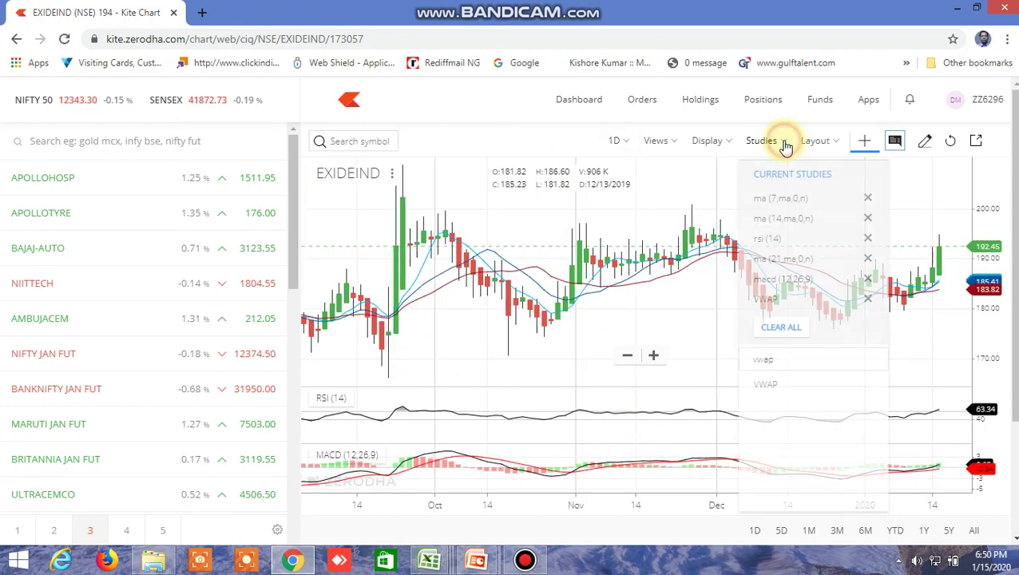
click(780, 357)
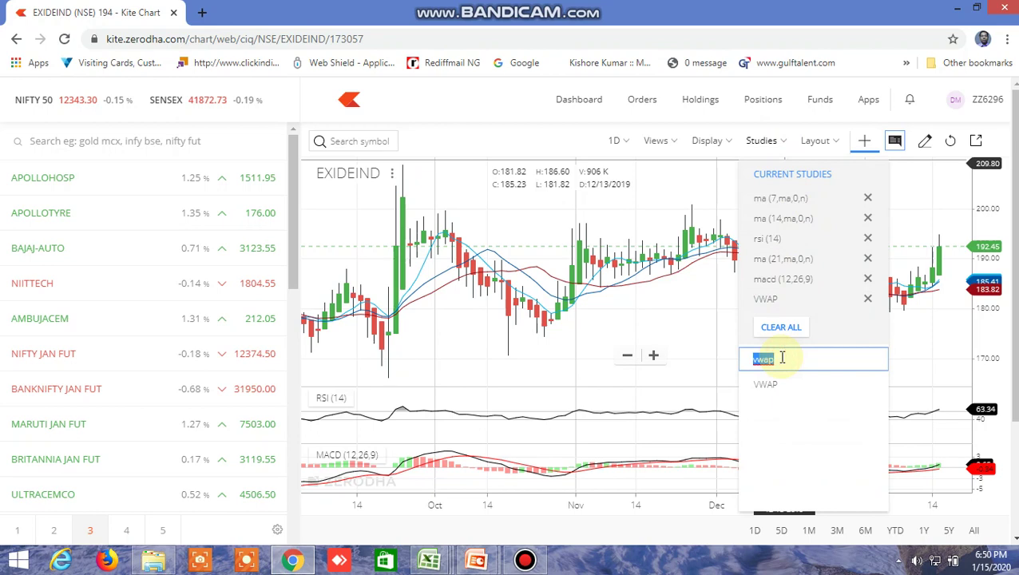
text(1)
key(BackSpace)
key(BackSpace)
key(BackSpace)
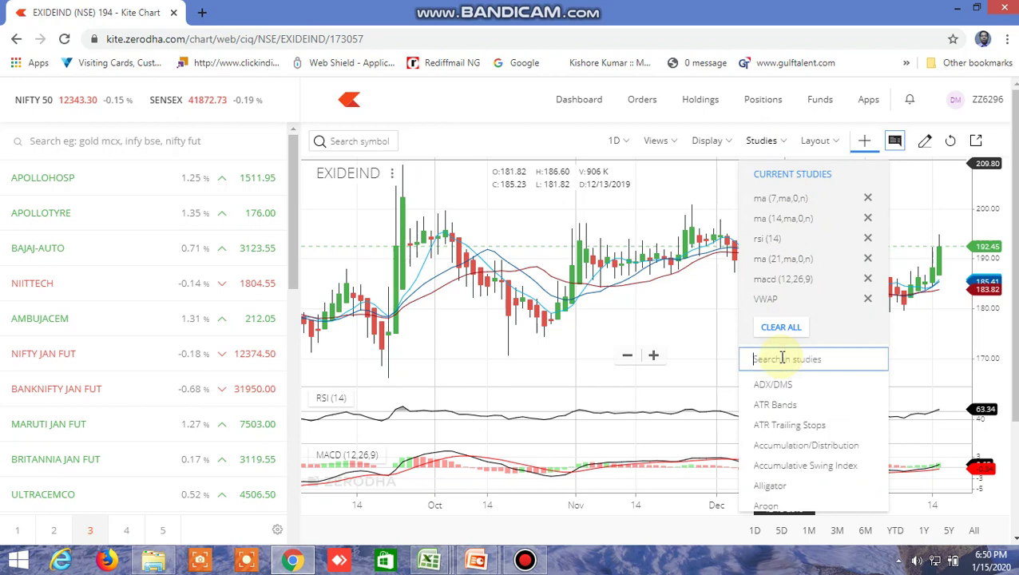
text(MOV)
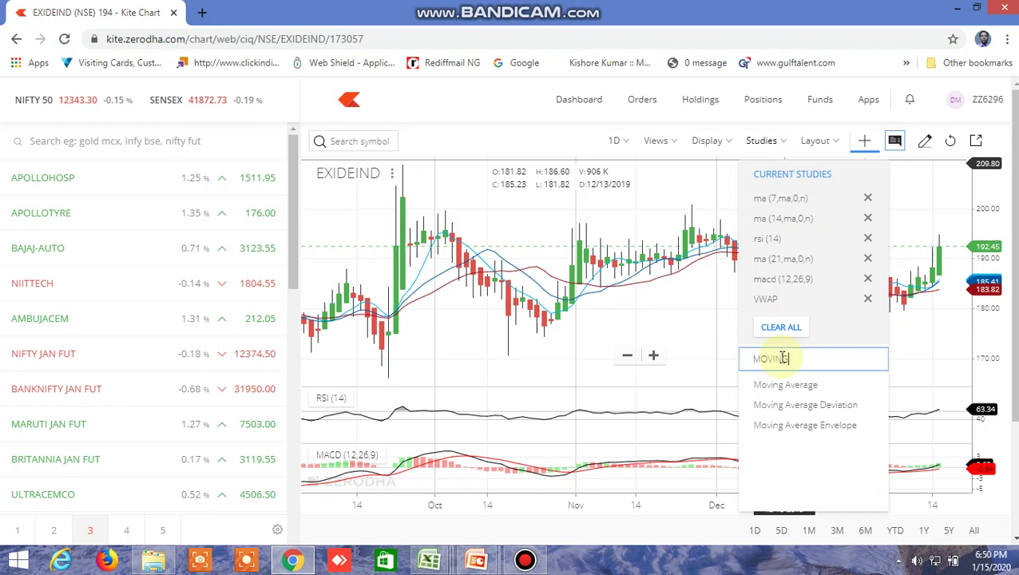
text(ING)
click(778, 385)
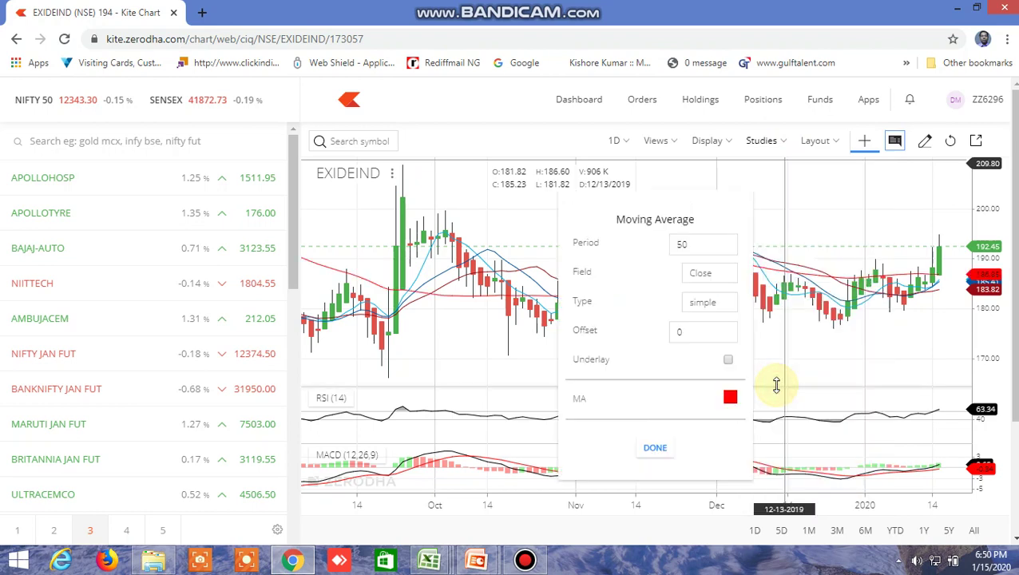
click(728, 396)
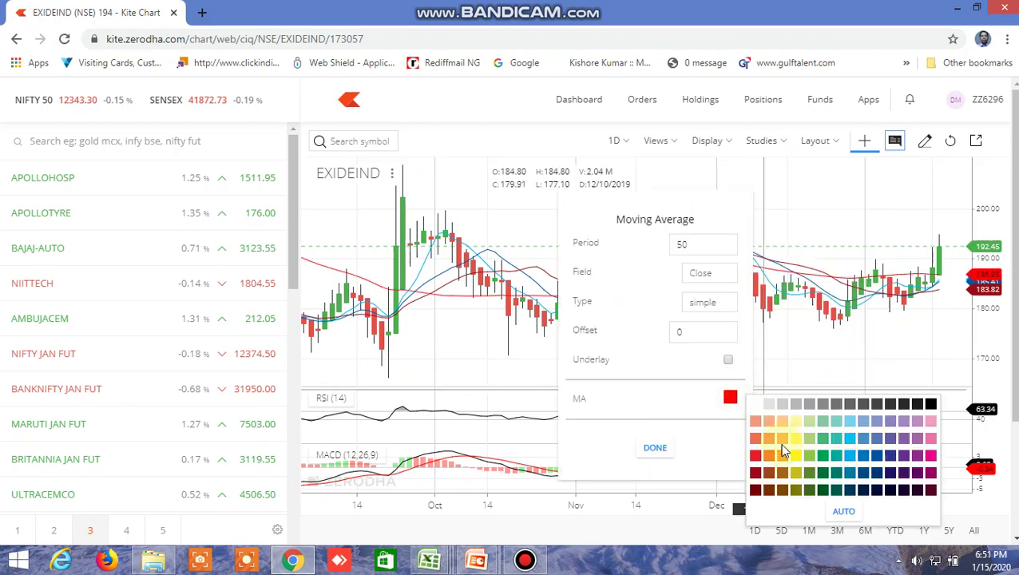
click(916, 472)
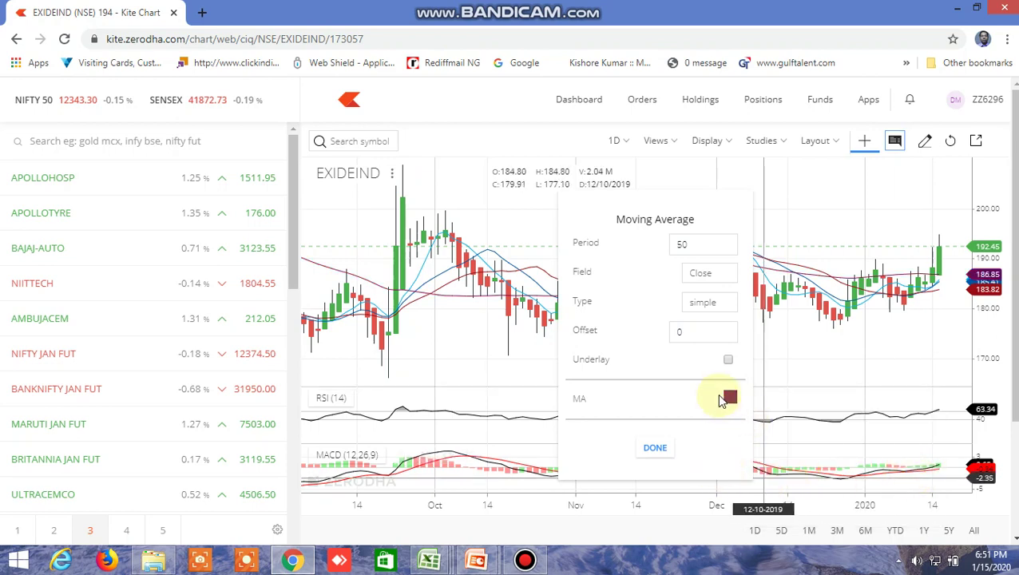
click(655, 447)
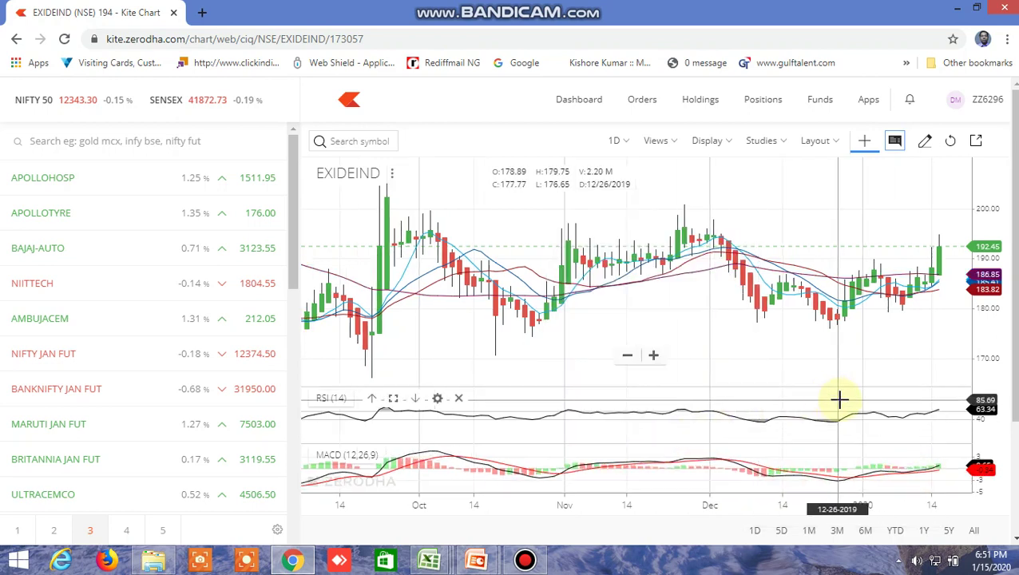
Change the EXIDEIND chart's display style to regular candles and examine the most recent sessions.
scroll(838, 399, up, 3)
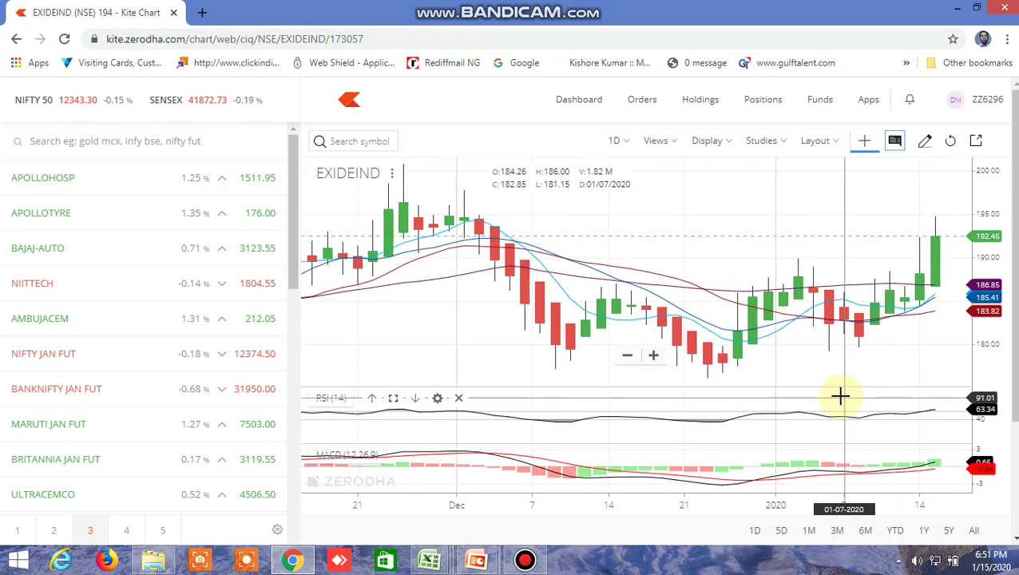
click(723, 142)
click(737, 199)
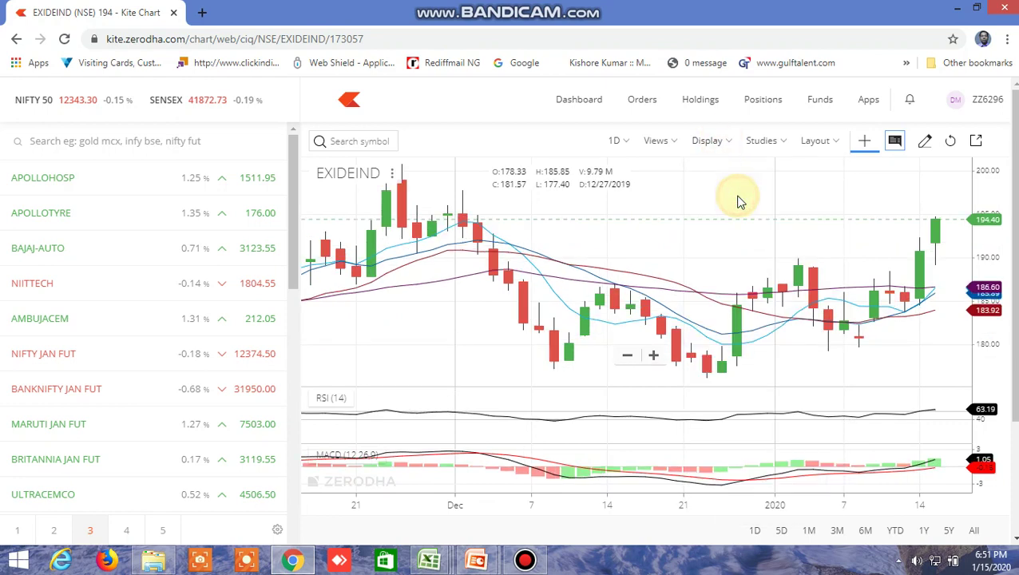
scroll(906, 324, up, 2)
scroll(906, 324, up, 2)
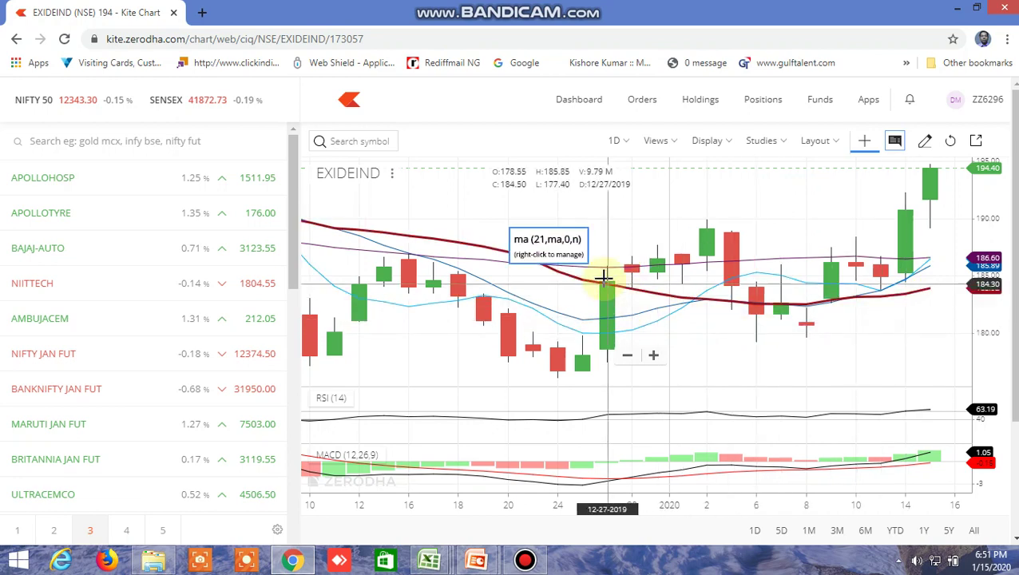
Change the period of the dark purple 50-period moving average to match the screener's 100 MA.
click(768, 148)
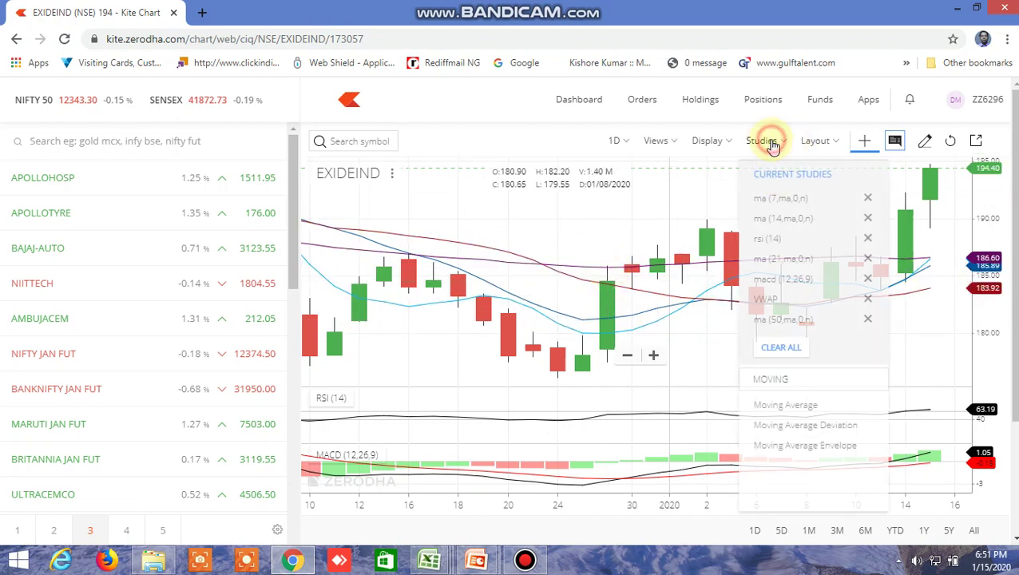
click(780, 318)
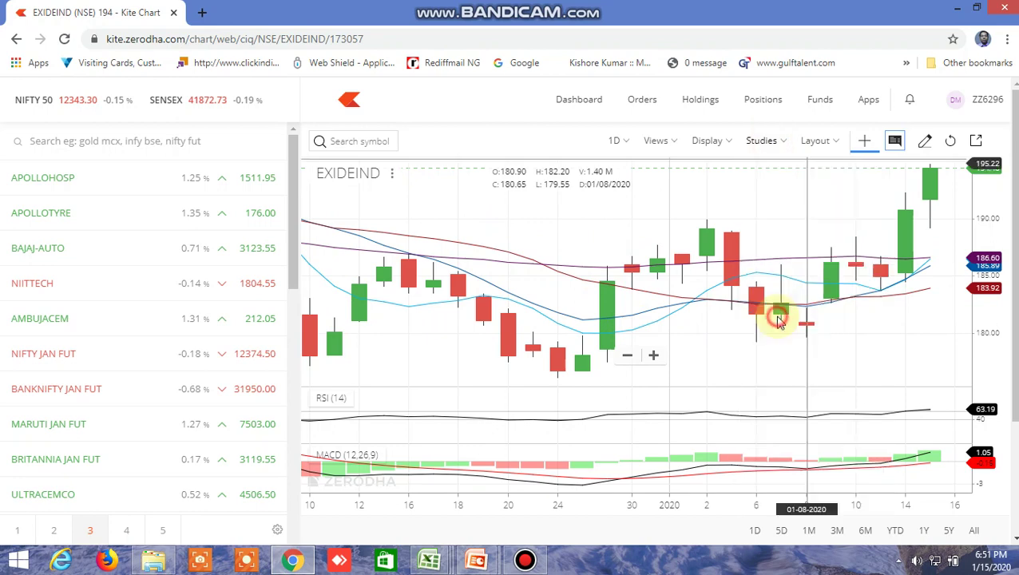
click(691, 244)
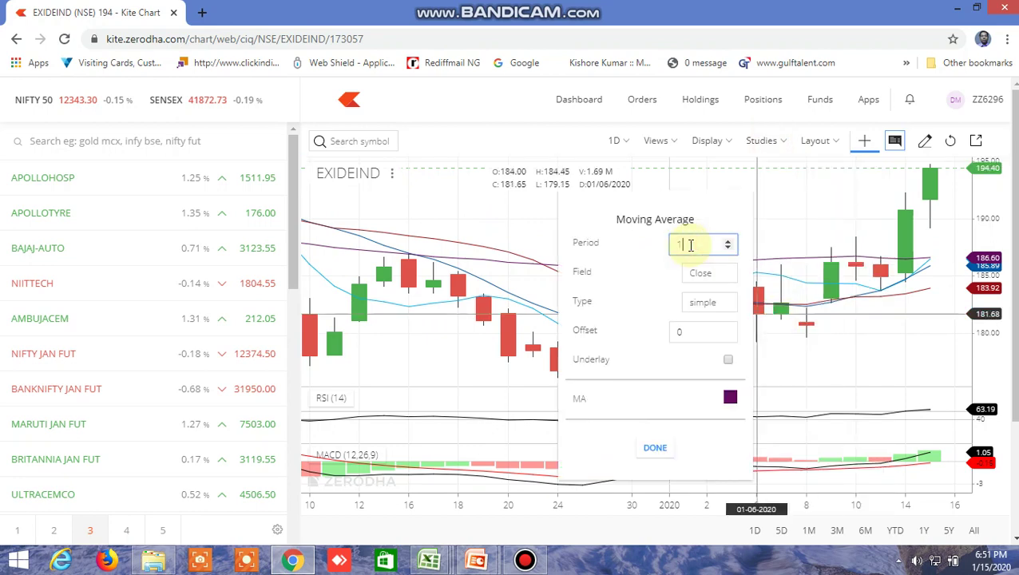
click(655, 447)
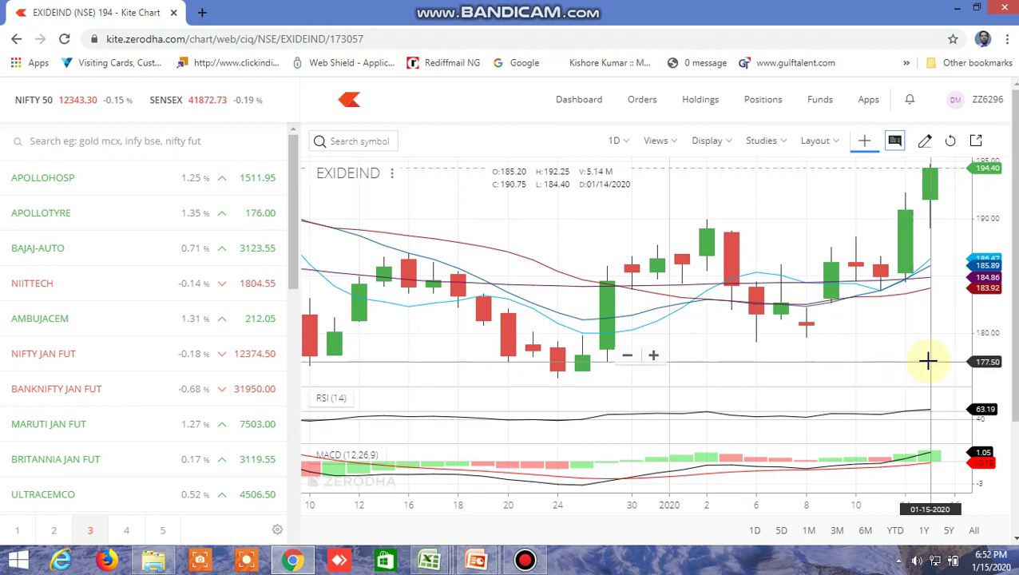
Check GLENMARK's 100 MA signal on the BUY SELL LEVEL3CUM SCREENER2 sheet in Excel and open its NSE chart in Kite.
mouse_move(443, 559)
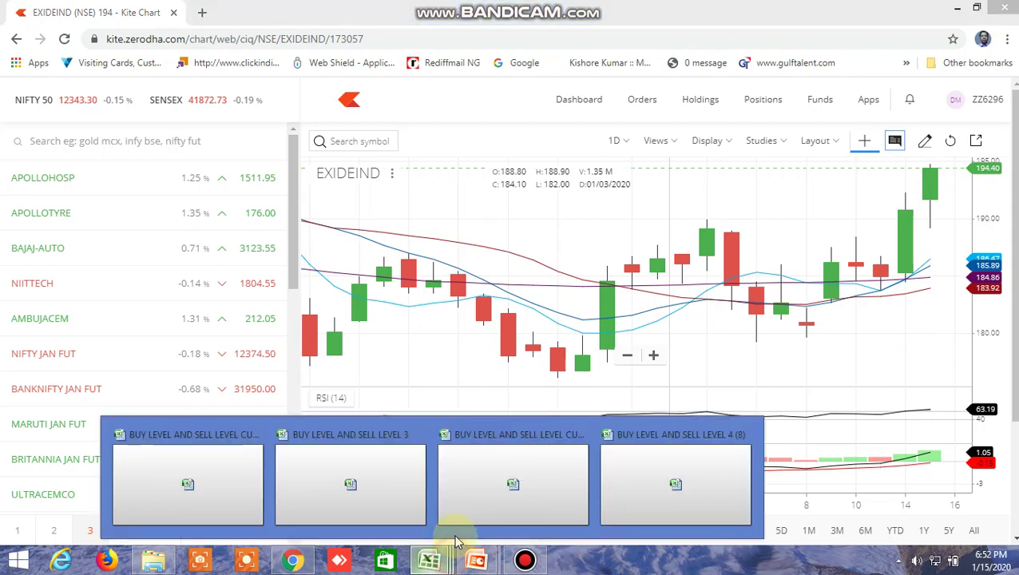
click(533, 488)
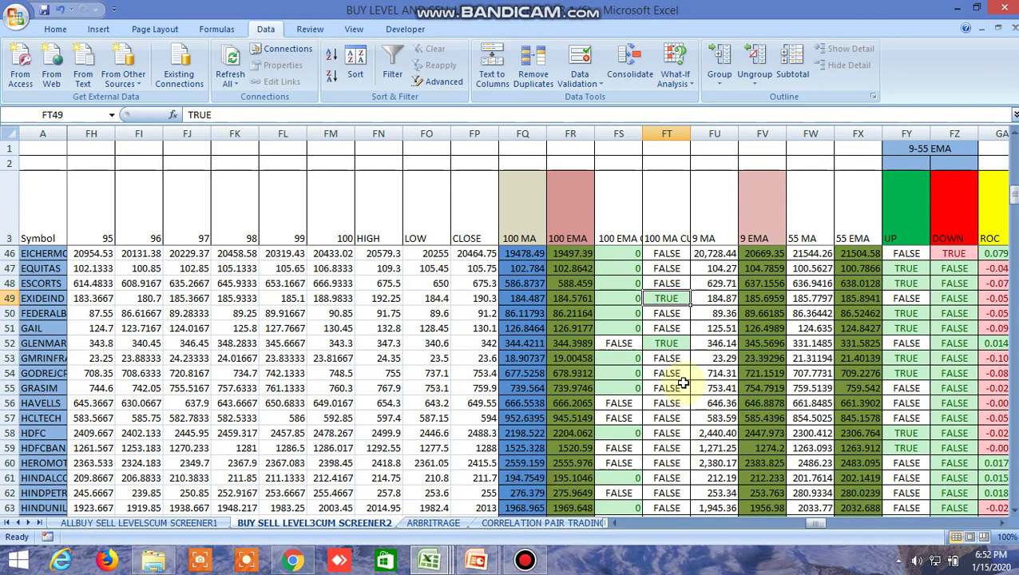
click(671, 343)
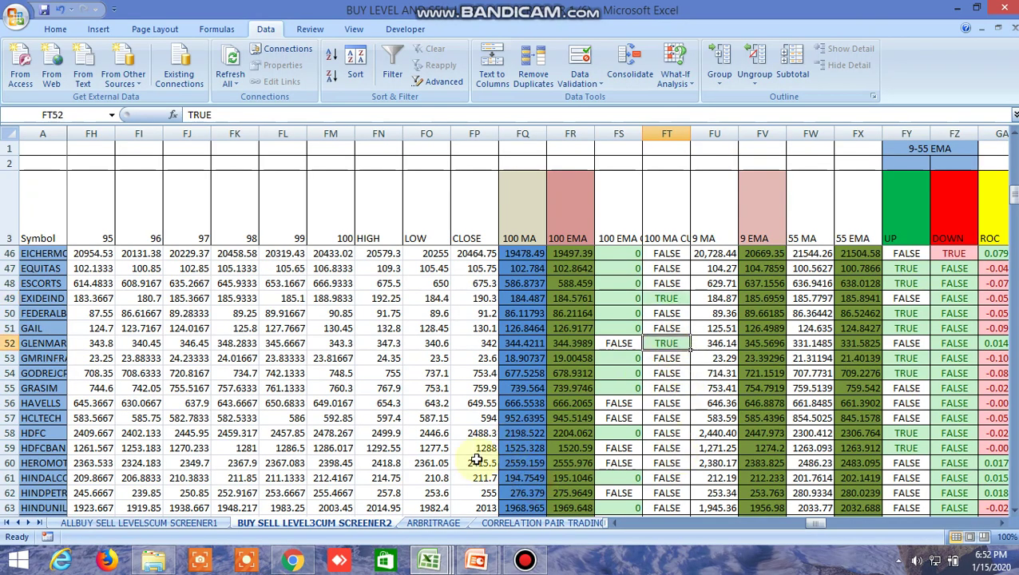
click(293, 561)
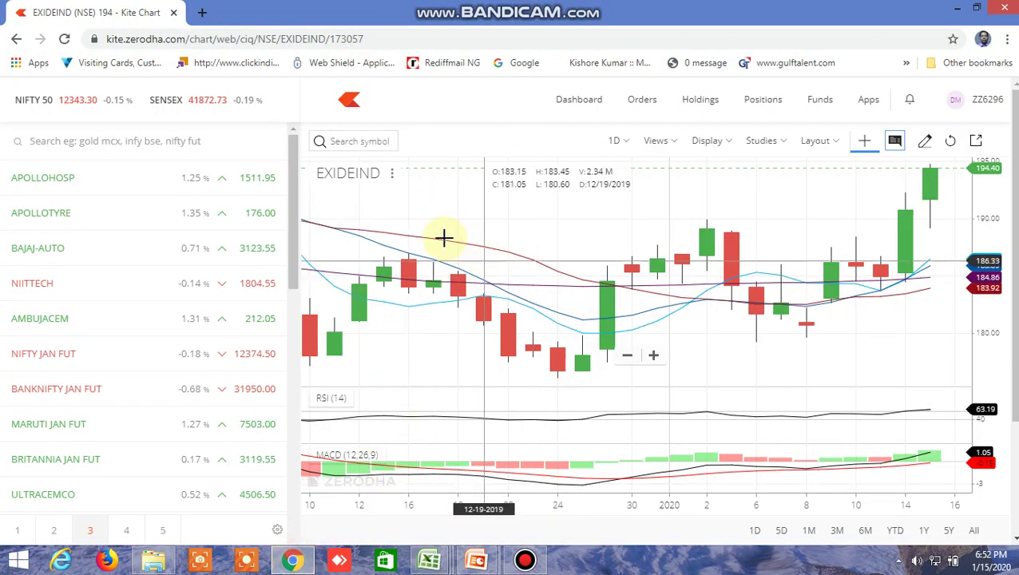
click(371, 141)
text(GL)
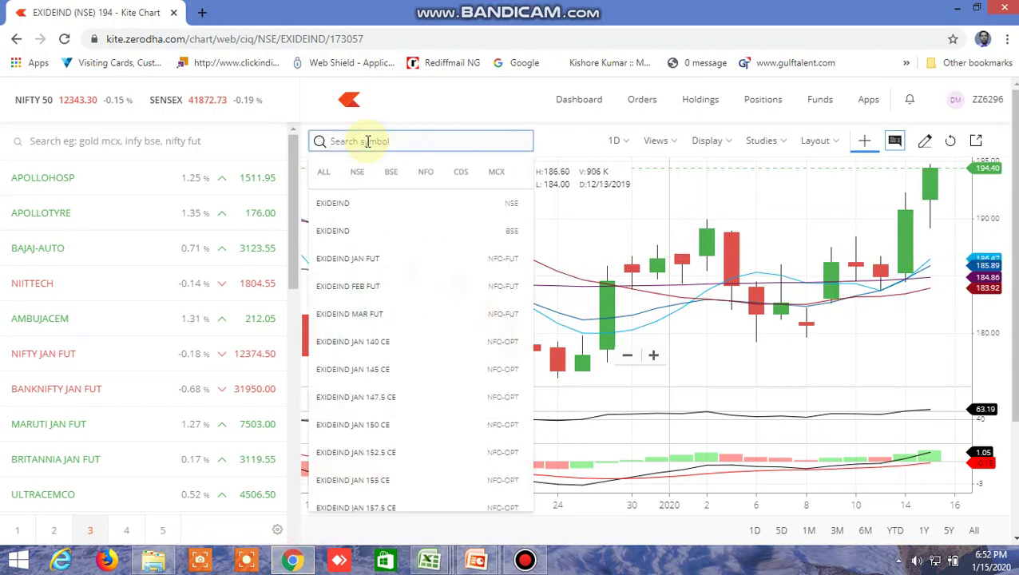
text(EN)
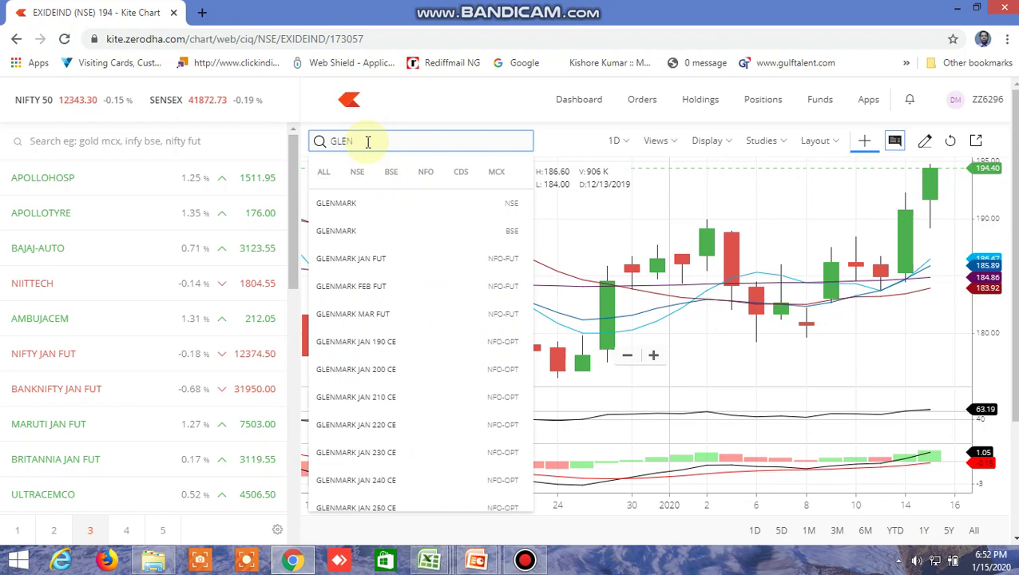
click(353, 203)
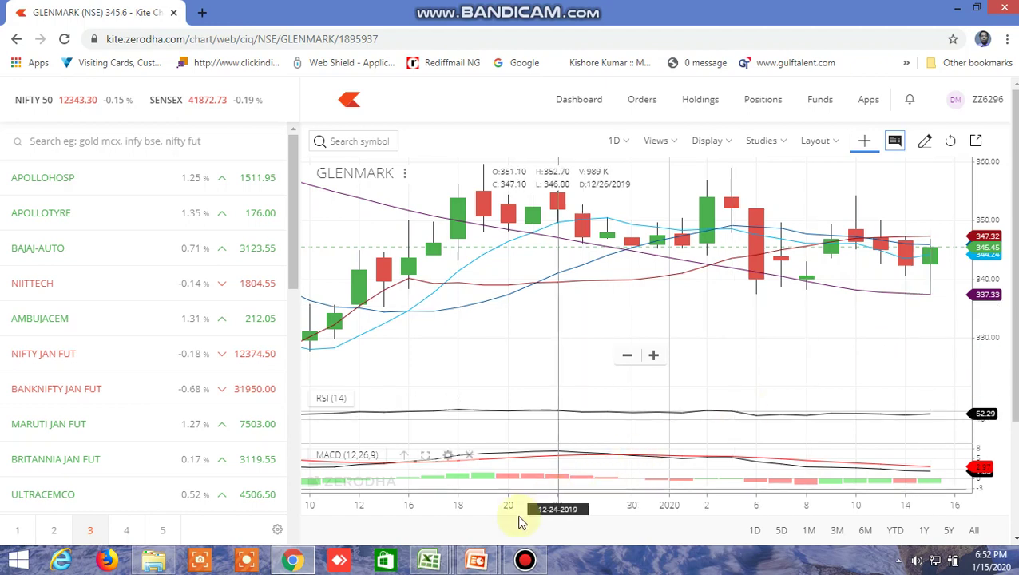
Find INFRATEL's 100 MA signal on the Excel screener sheet and examine the latest candles on its NSE chart in Kite.
mouse_move(430, 558)
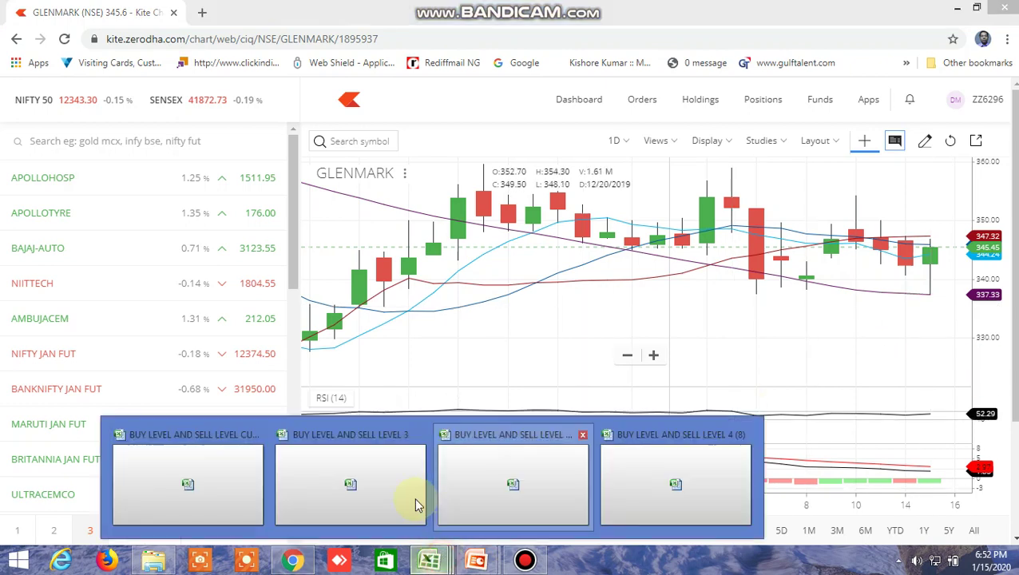
click(489, 498)
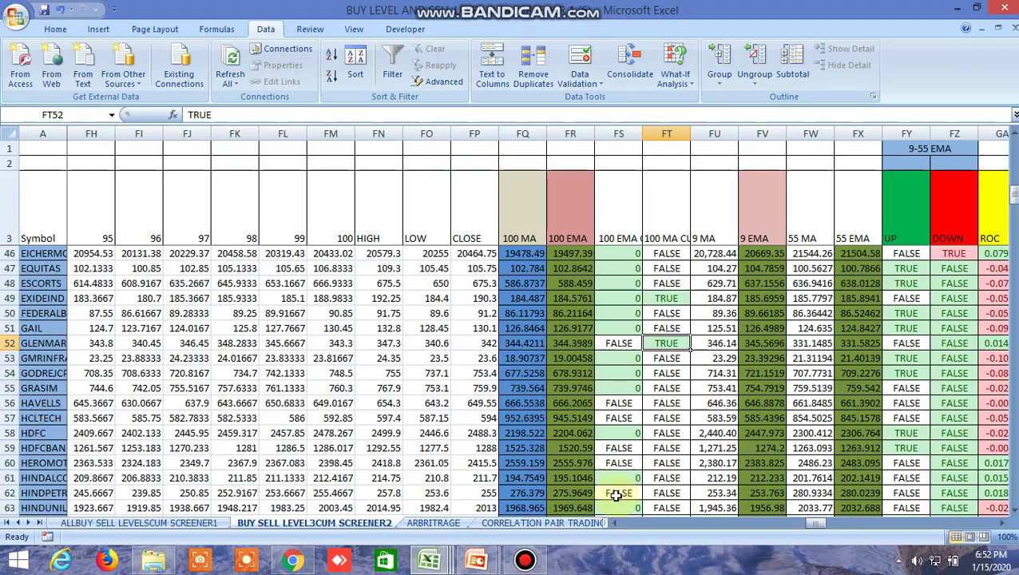
scroll(677, 431, down, 4)
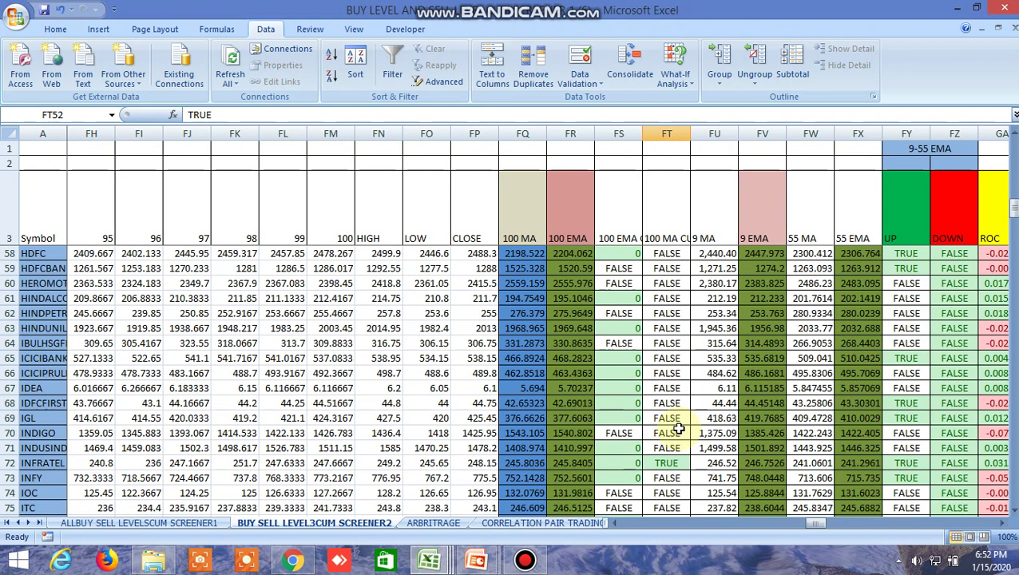
click(668, 462)
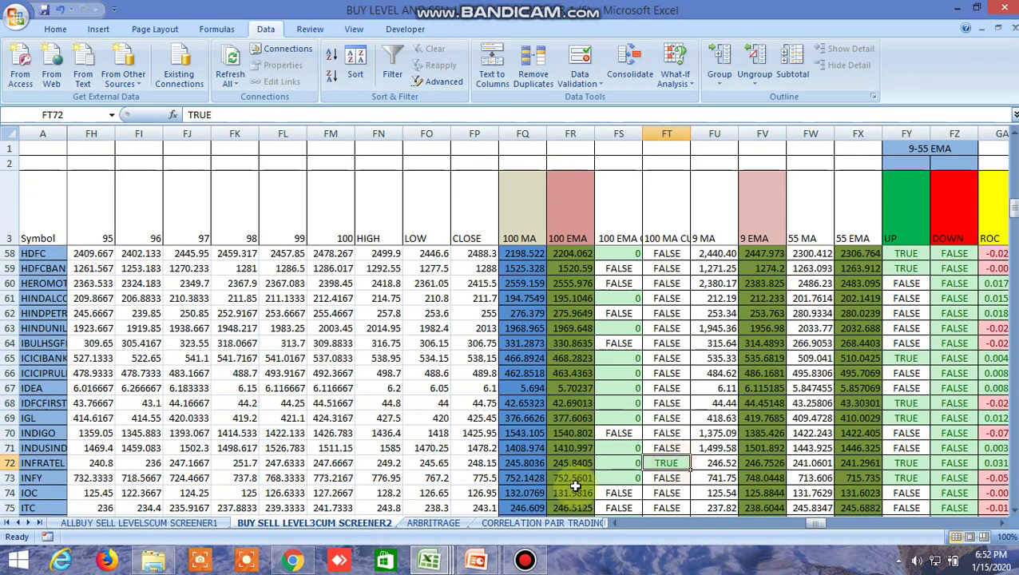
key(alt+Tab)
click(369, 145)
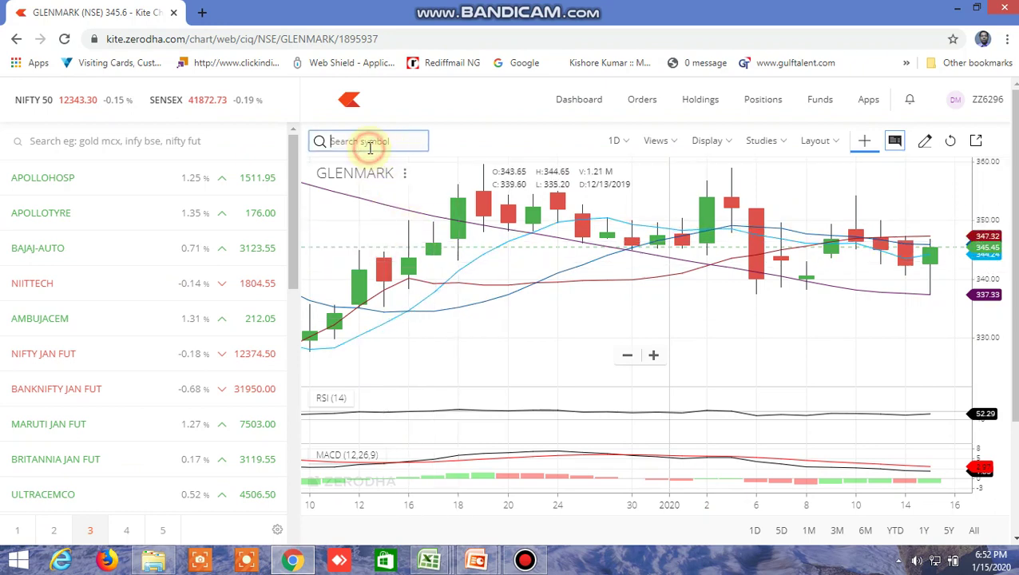
text(INFRATEL)
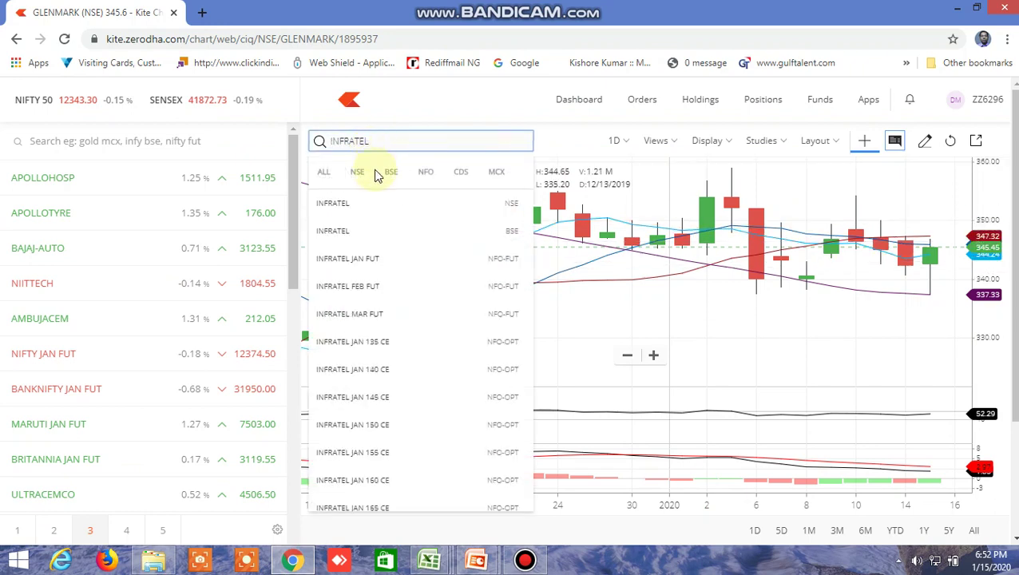
click(352, 203)
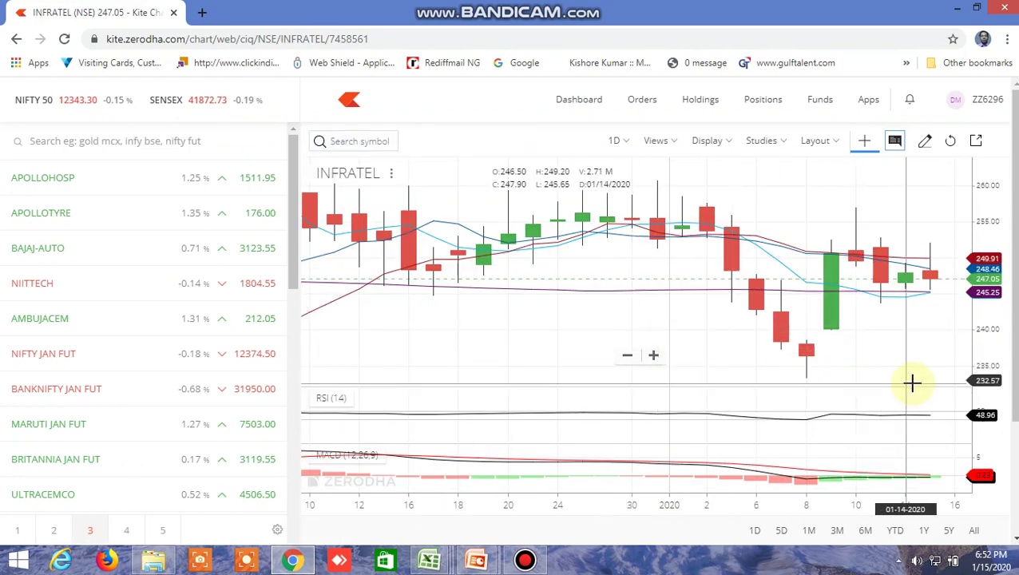
scroll(912, 383, up, 4)
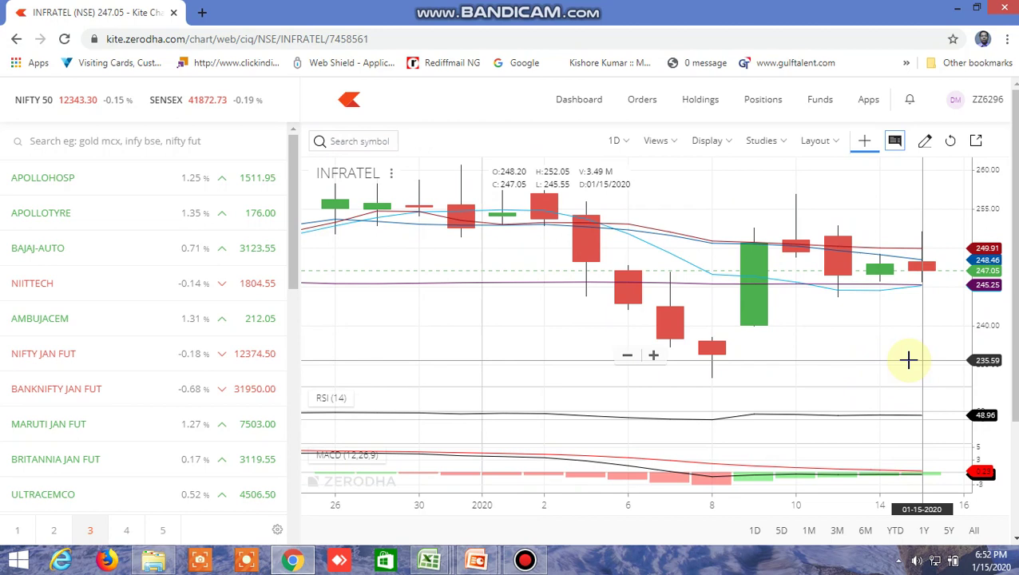
Switch to Excel, open the INSIDE THE BAR WITH NR7 sheet and check ADANIENT's 1 DAY inside-the-bar signal.
mouse_move(428, 559)
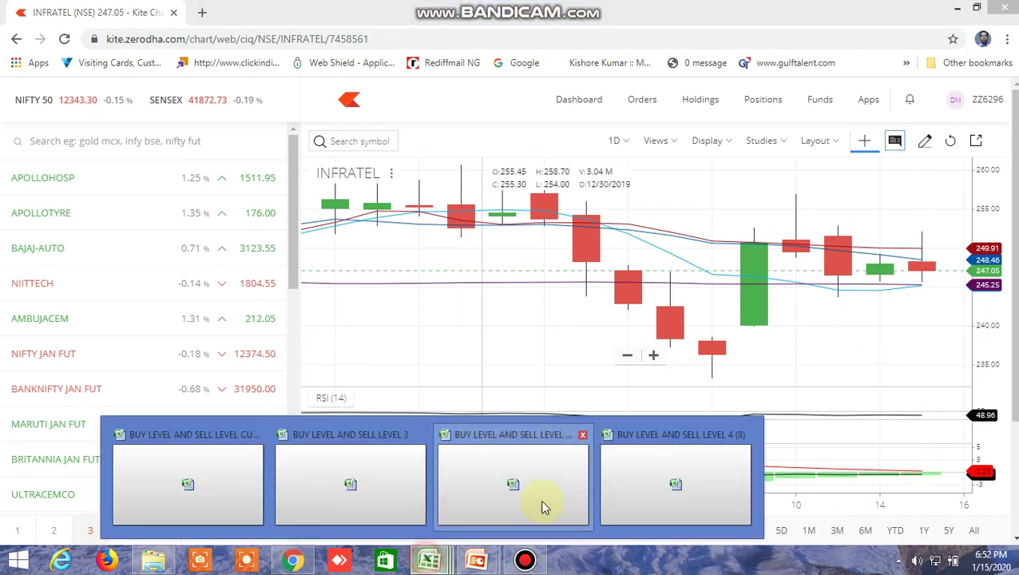
click(523, 488)
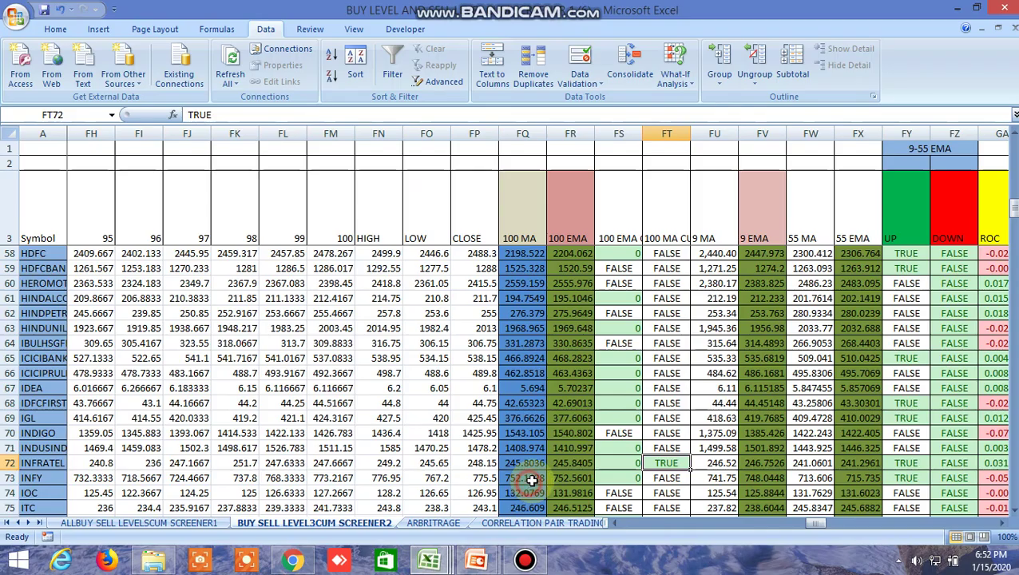
click(548, 523)
click(548, 523)
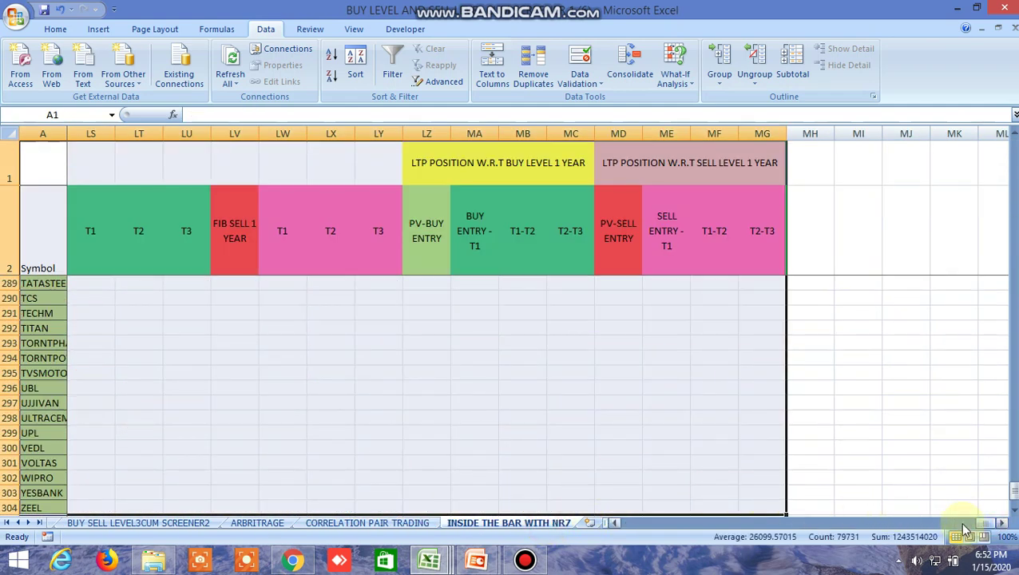
drag(988, 523, 600, 532)
scroll(564, 387, up, 13)
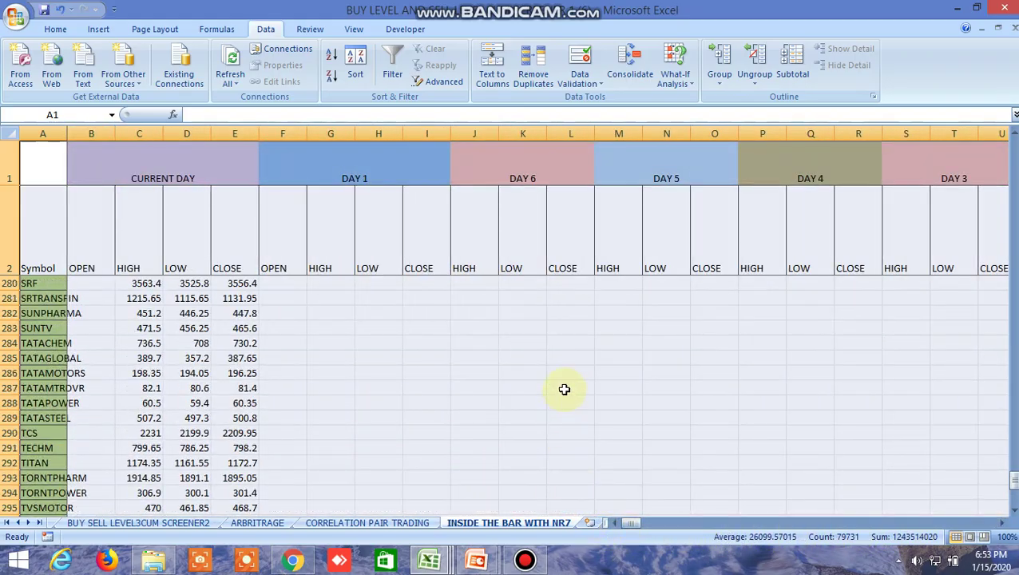
scroll(560, 387, up, 20)
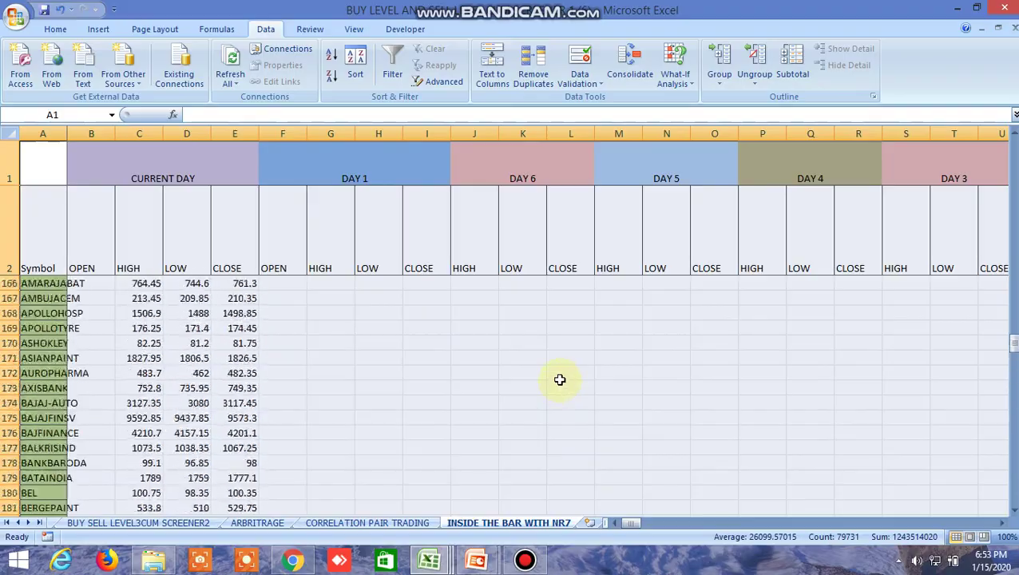
scroll(559, 375, up, 20)
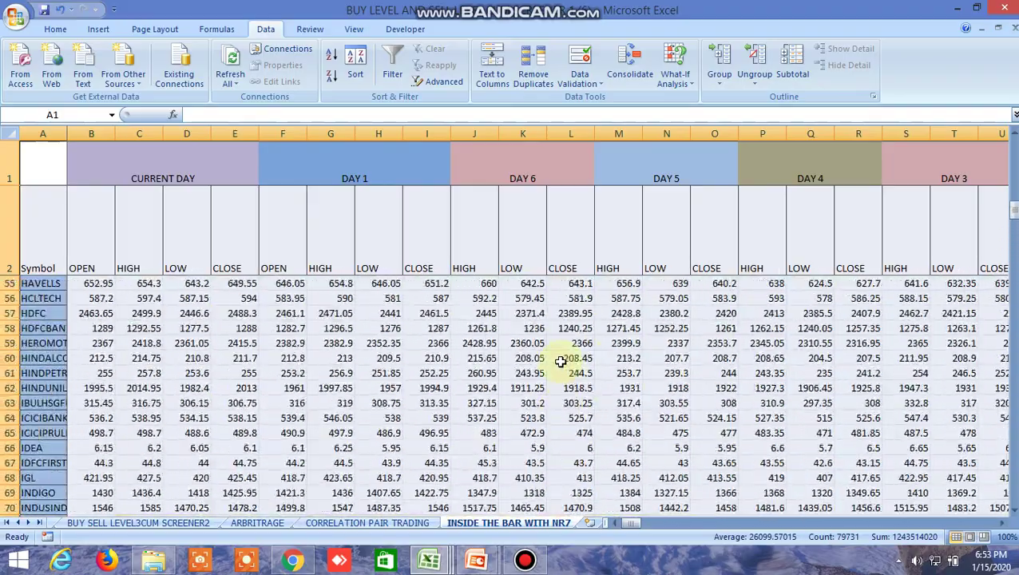
scroll(560, 358, up, 8)
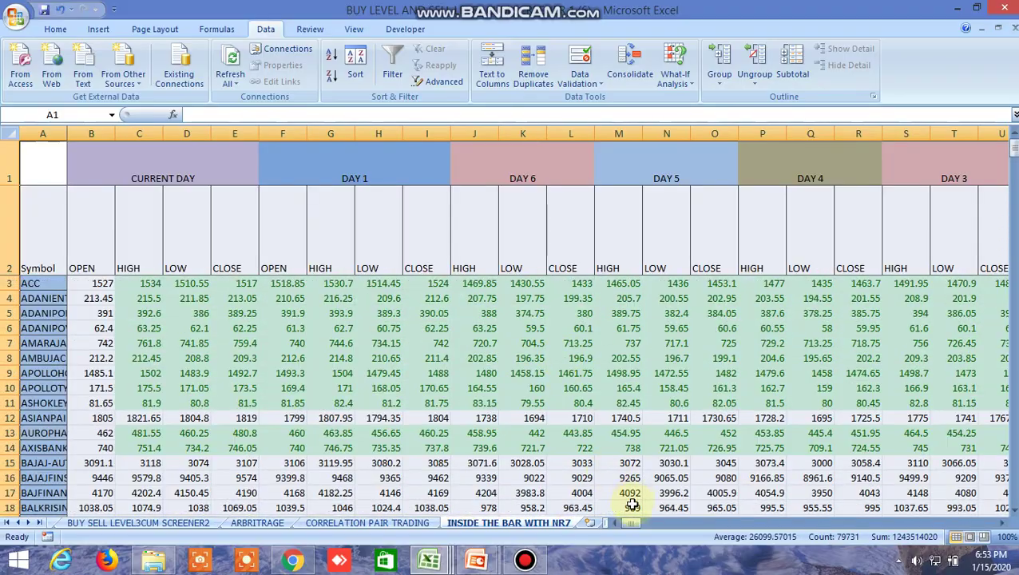
drag(632, 523, 653, 530)
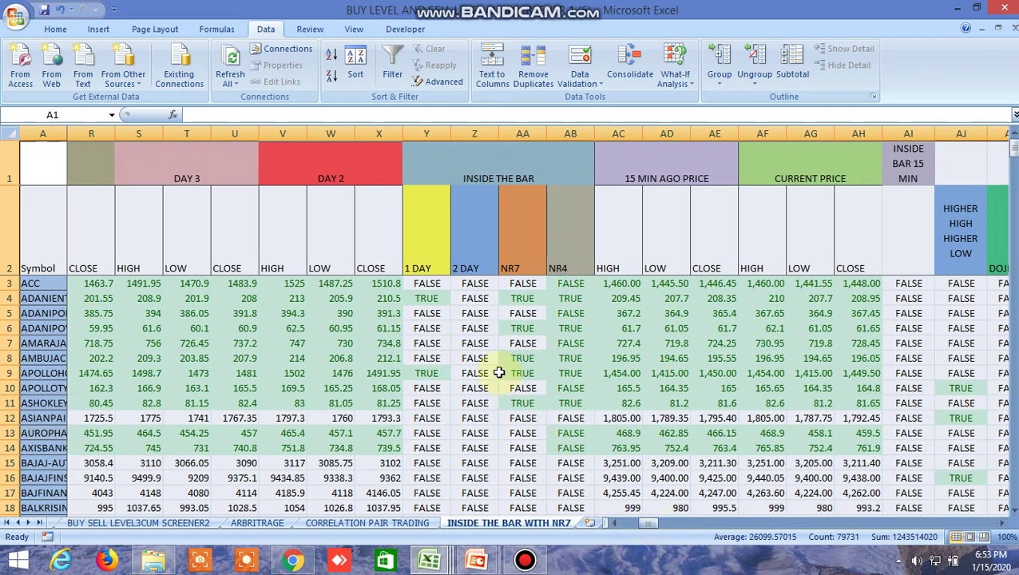
click(433, 301)
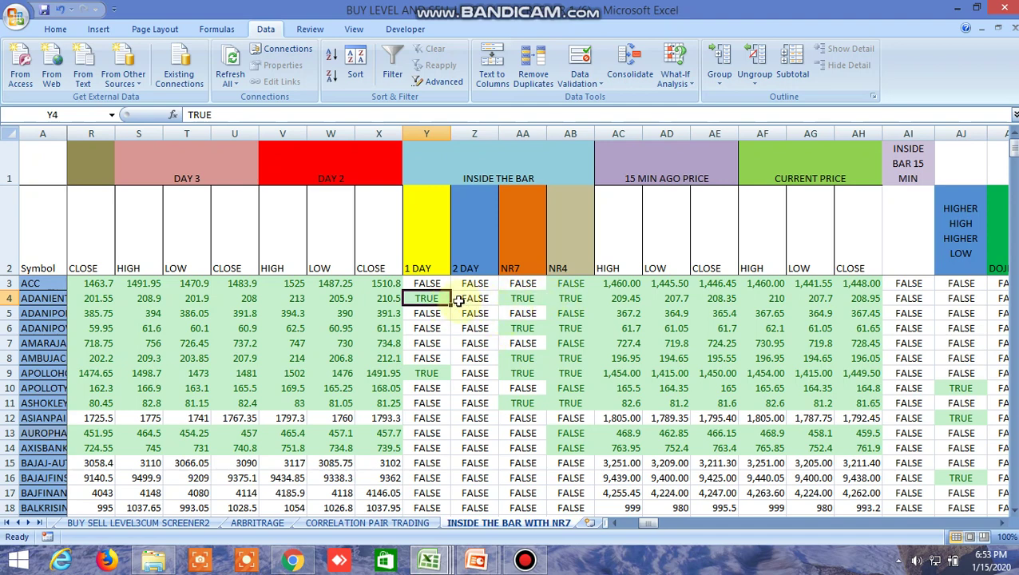
Switch to Kite and open ADANIENT's NSE chart to examine its latest daily candles.
click(293, 561)
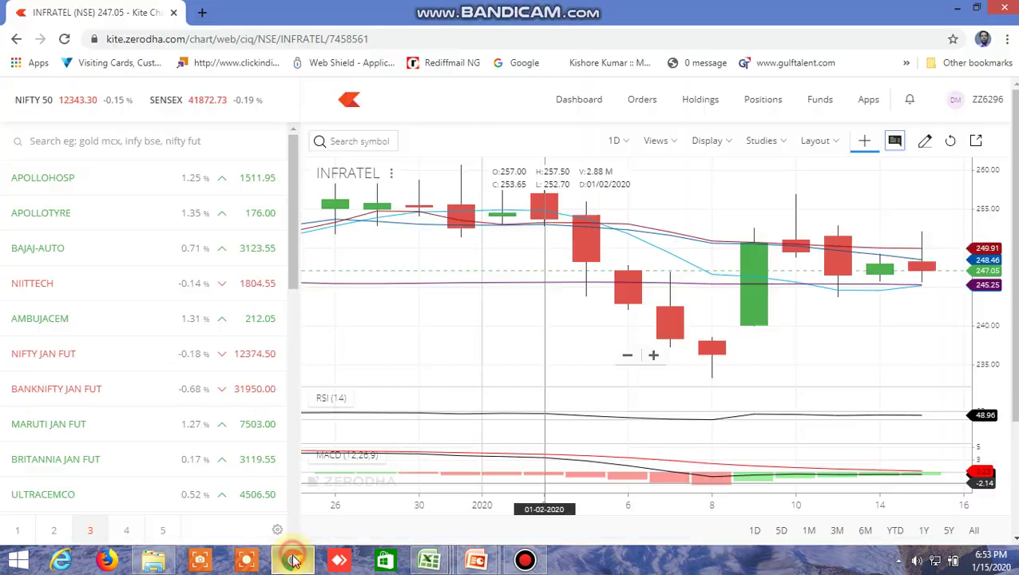
click(373, 142)
text(ADA)
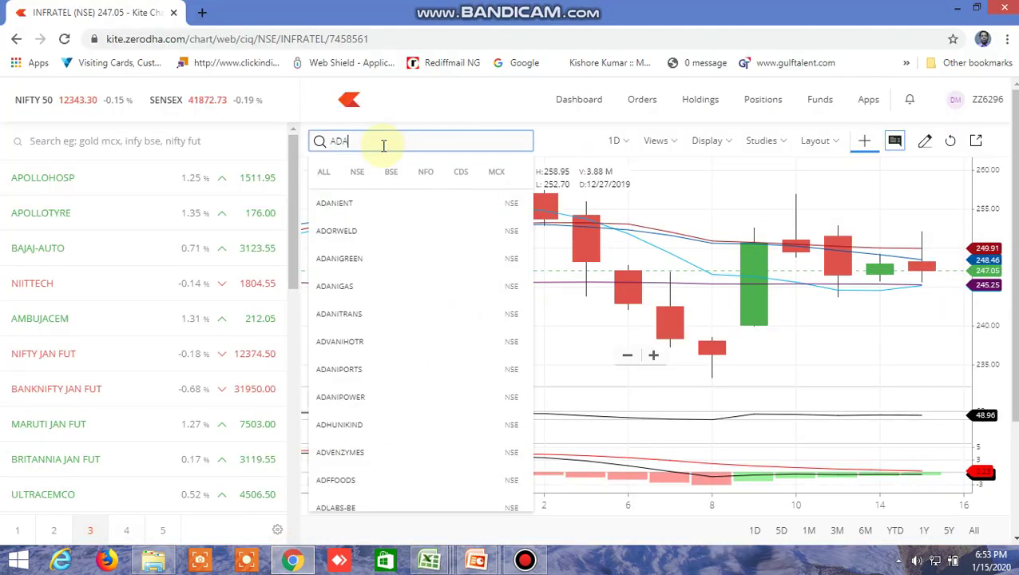
text(NIENT)
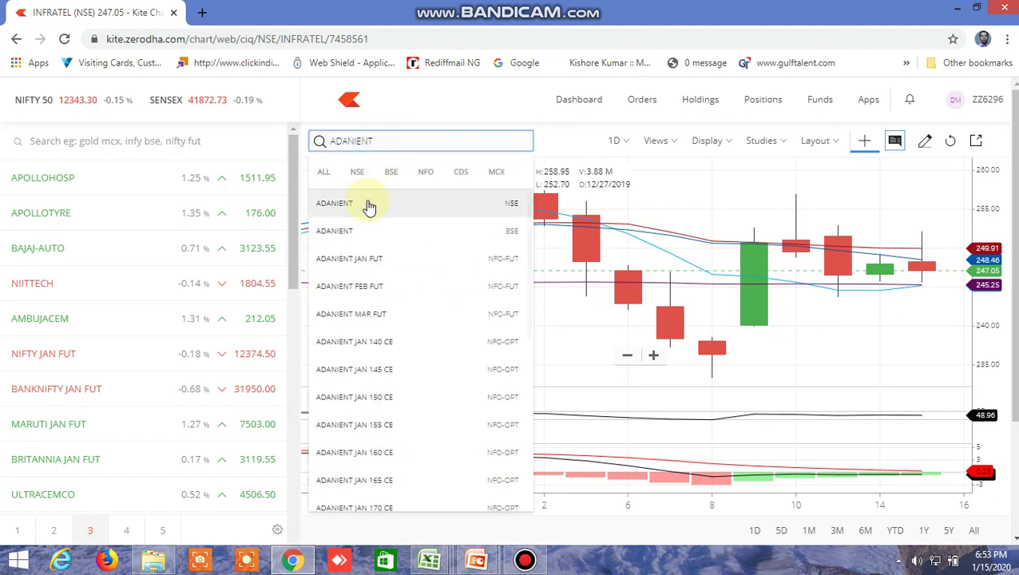
click(357, 204)
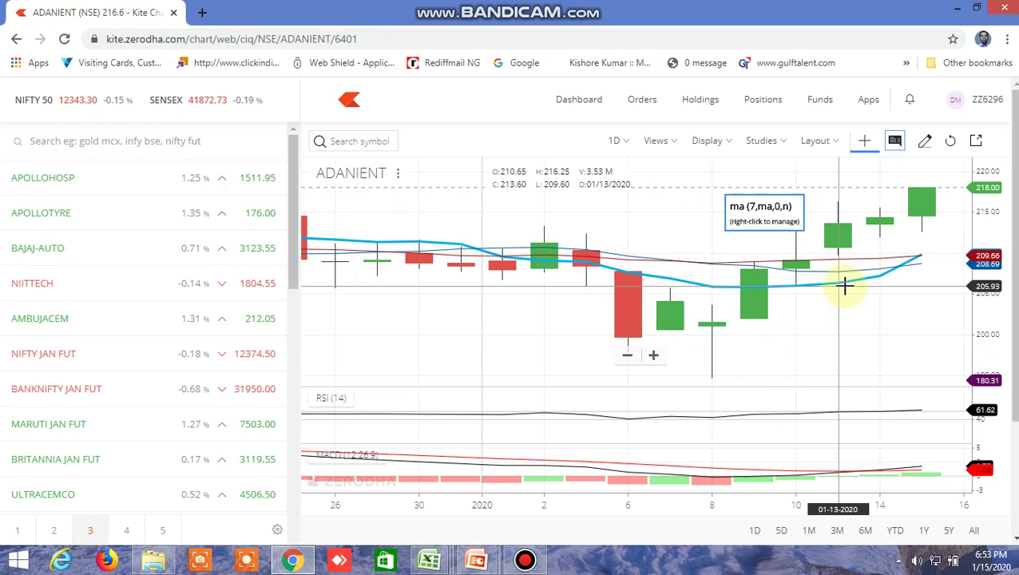
Check ADANIENT's NR7 and NR4 signals on the Excel sheet and compare them with its candles in Kite.
mouse_move(429, 559)
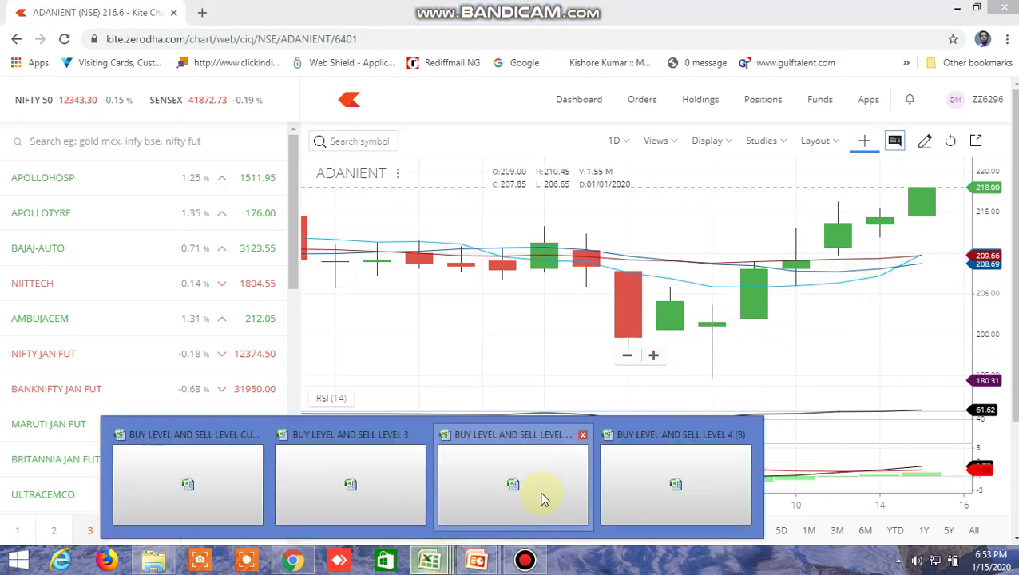
click(504, 518)
click(524, 300)
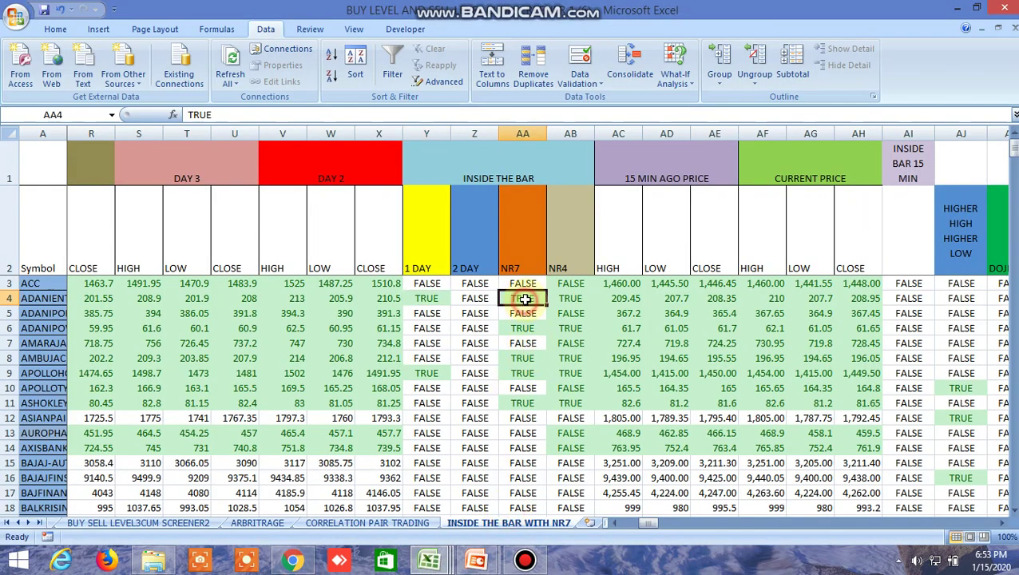
click(576, 298)
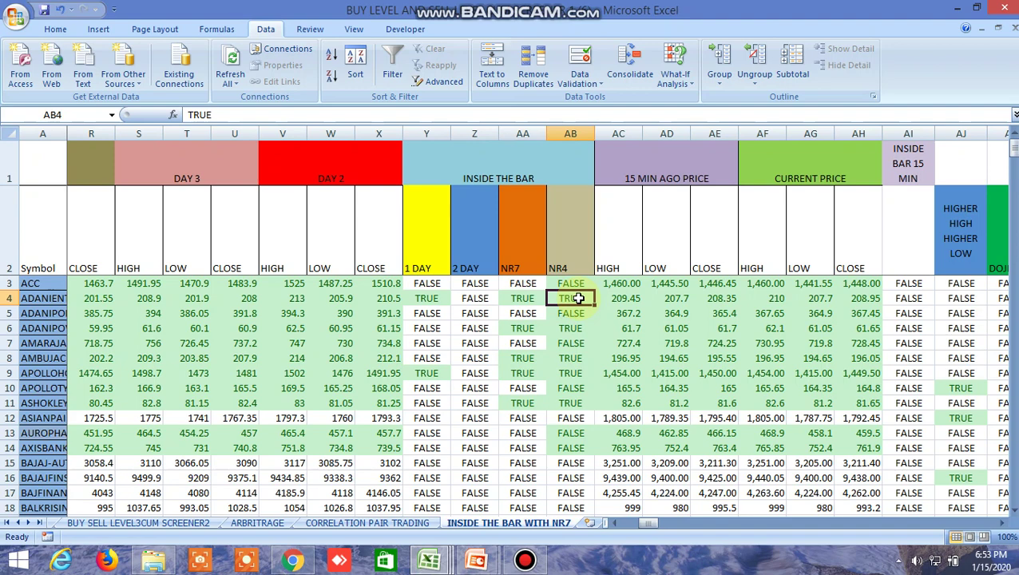
click(292, 561)
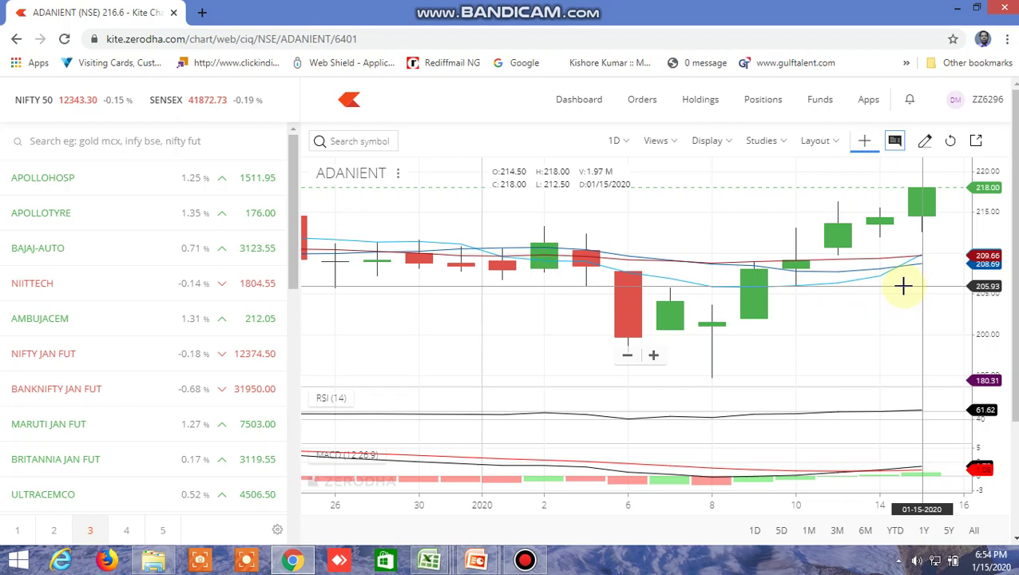
Return to the Excel sheet and check APOLLOTYRE's HIGHER HIGH HIGHER LOW signal.
mouse_move(431, 559)
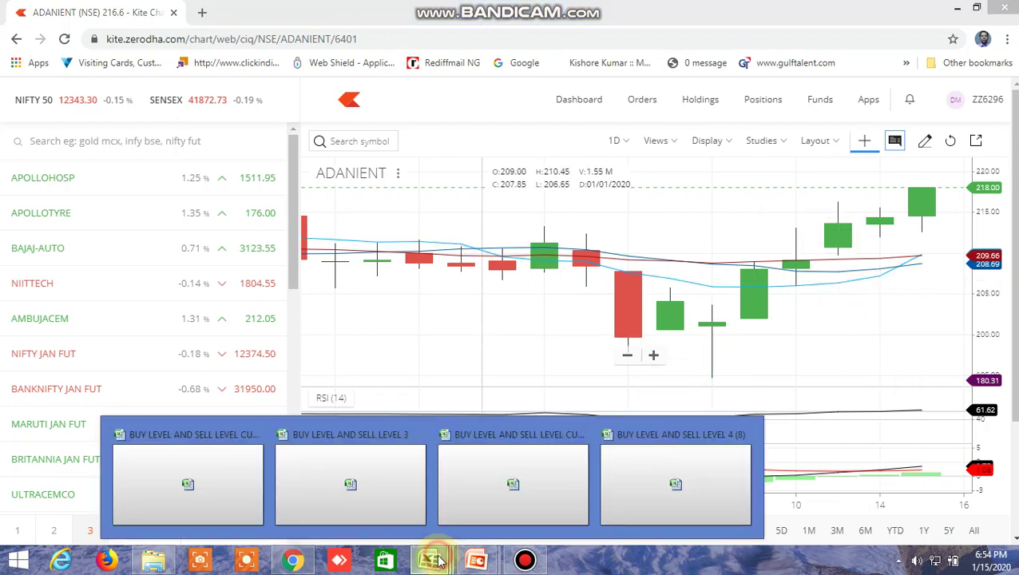
click(512, 495)
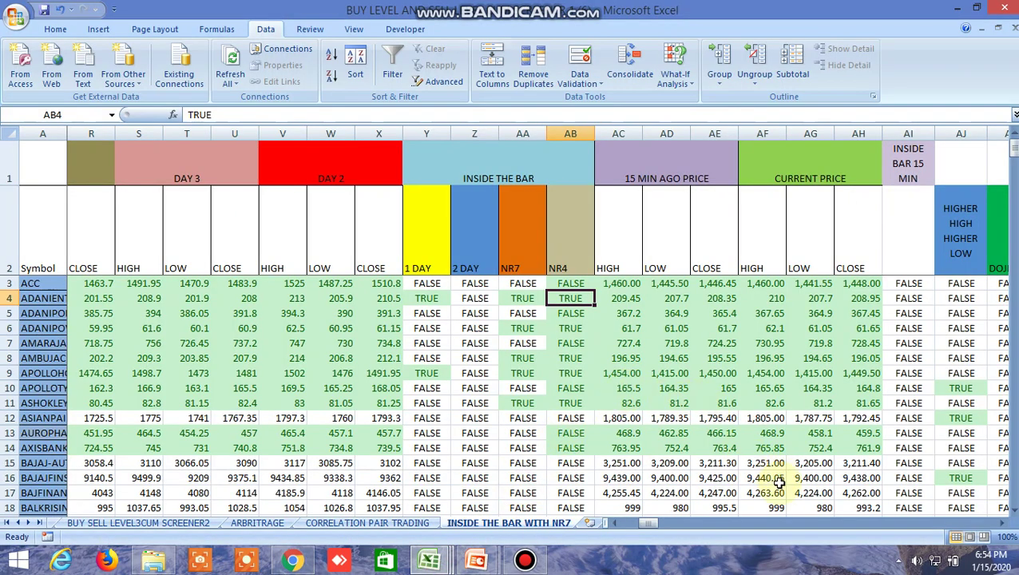
drag(652, 525, 659, 525)
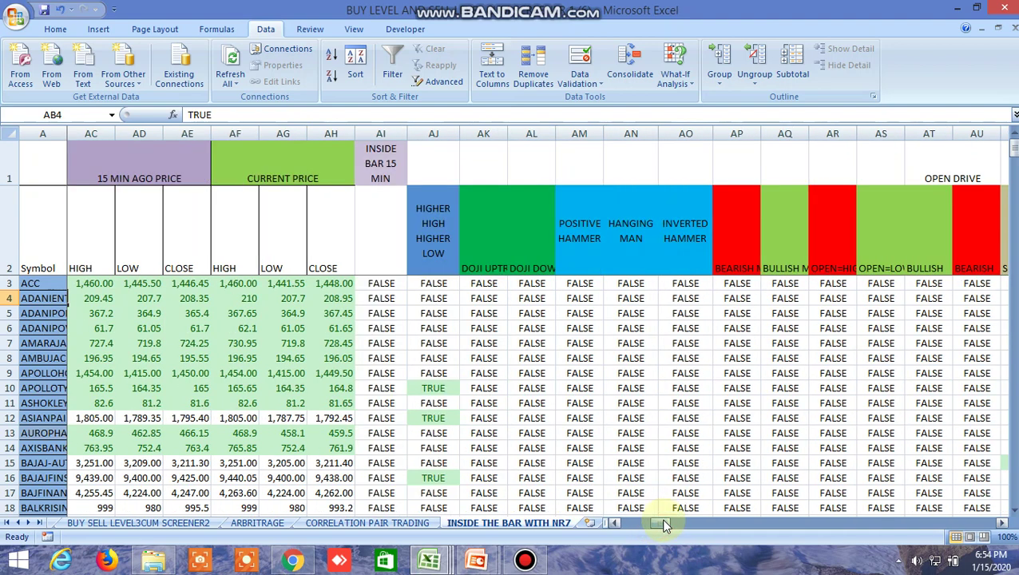
click(445, 389)
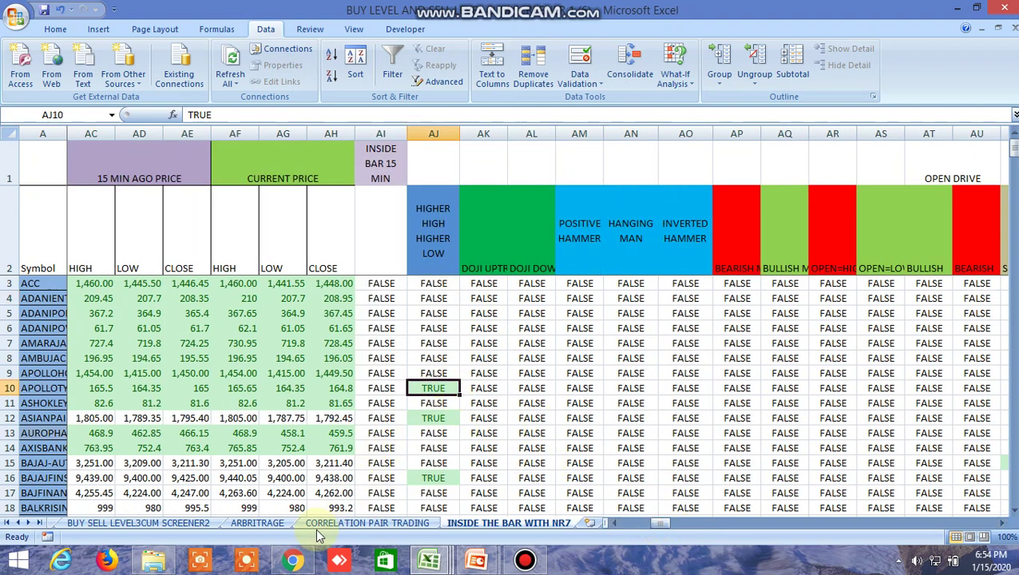
Switch to Kite and open APOLLOTYRE's NSE chart to examine its recent highs and lows.
click(292, 560)
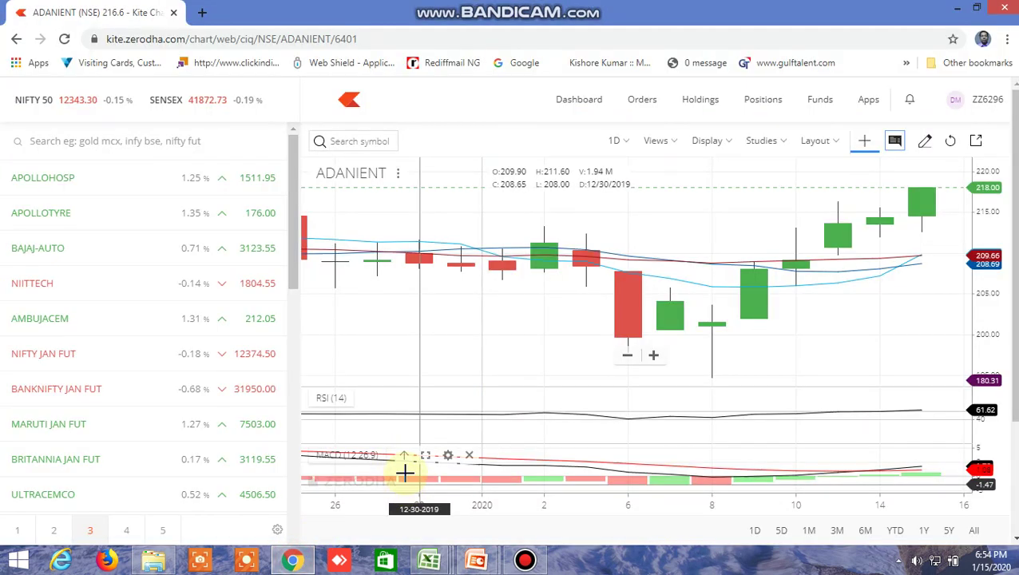
click(371, 142)
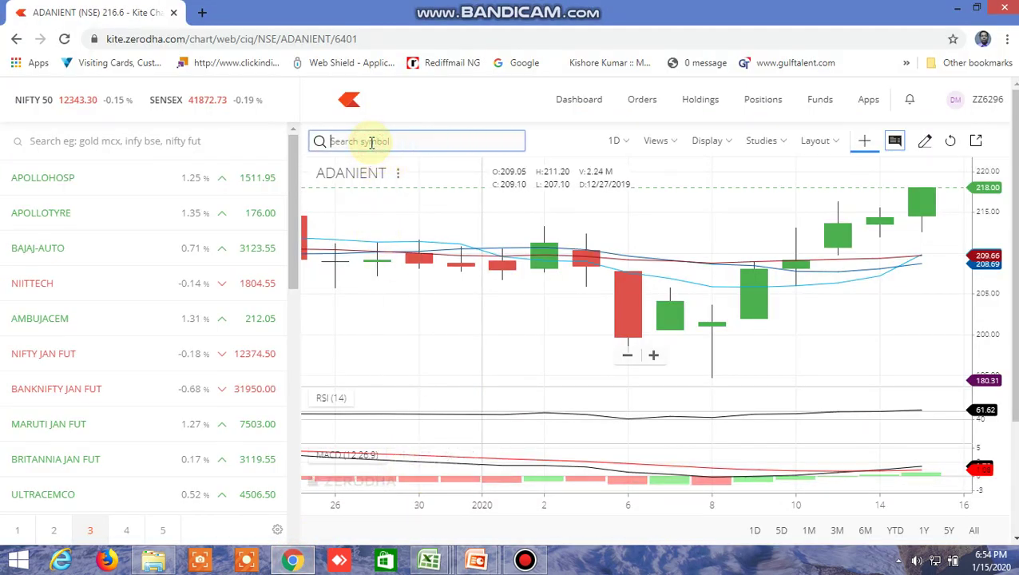
text(A)
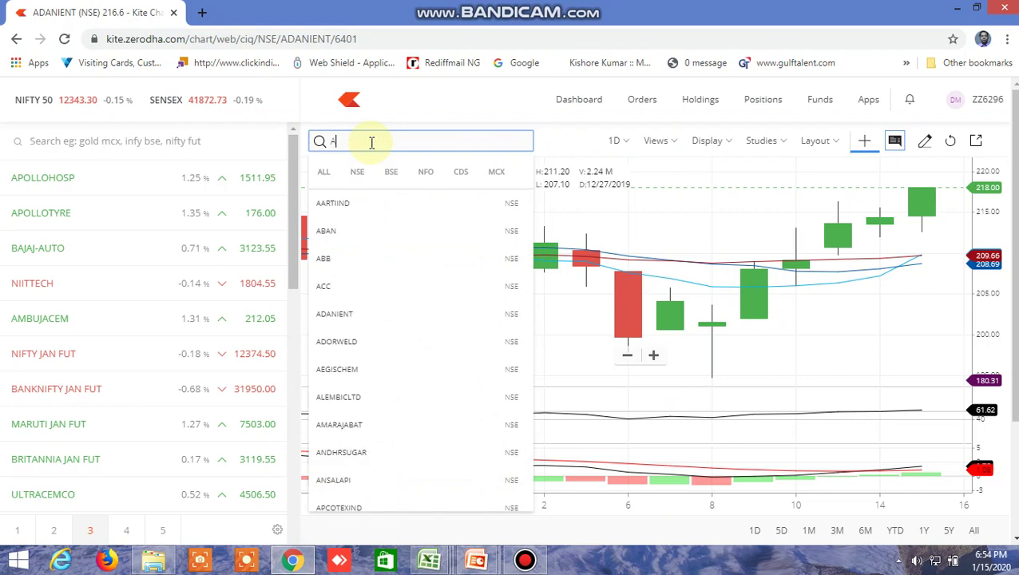
text(POLLOTYRE)
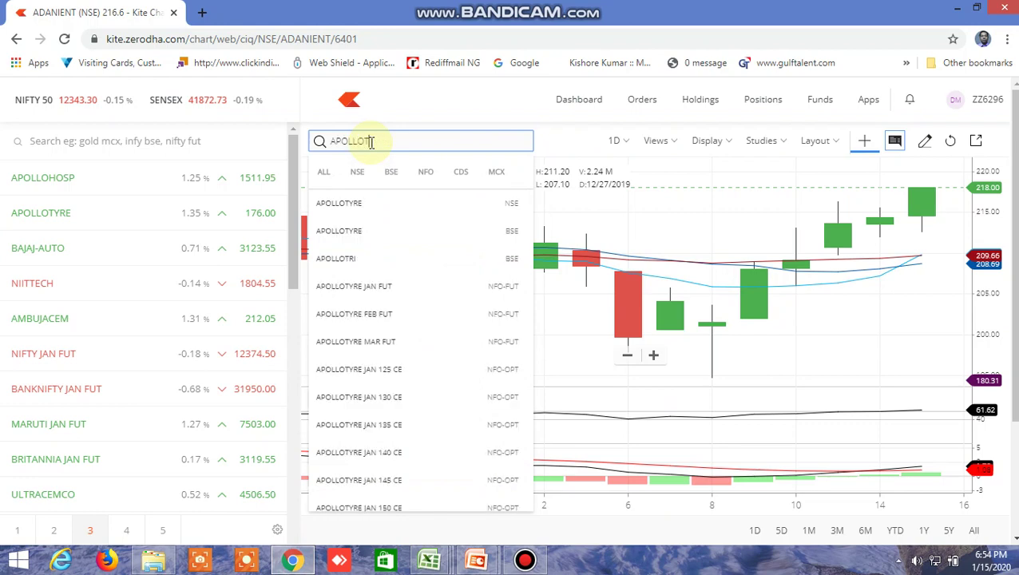
click(351, 205)
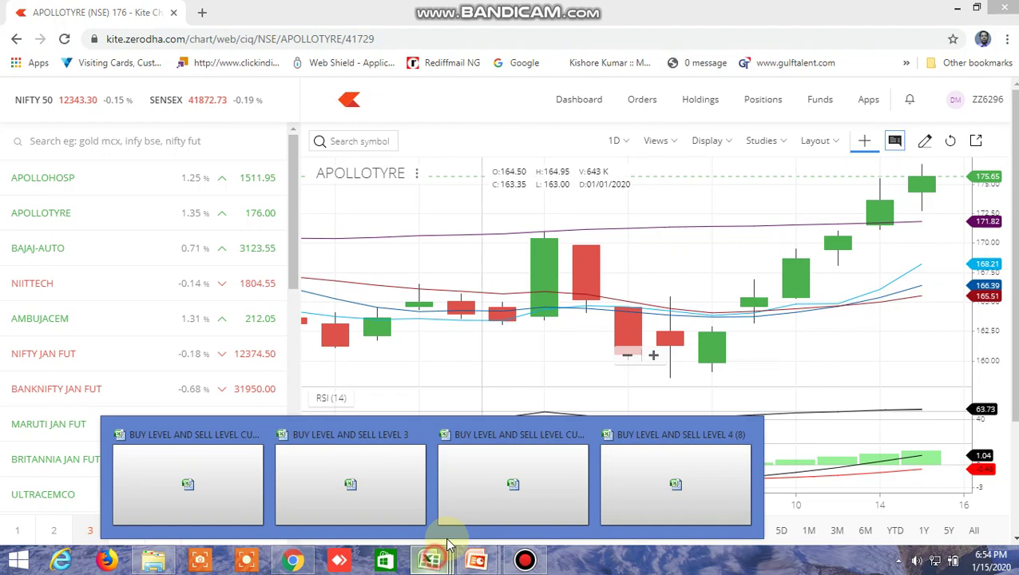
Return to the Excel sheet and check AXISBANK's LONG TAIL CANDLES TICK PATTERN signal.
click(523, 487)
drag(658, 522, 684, 524)
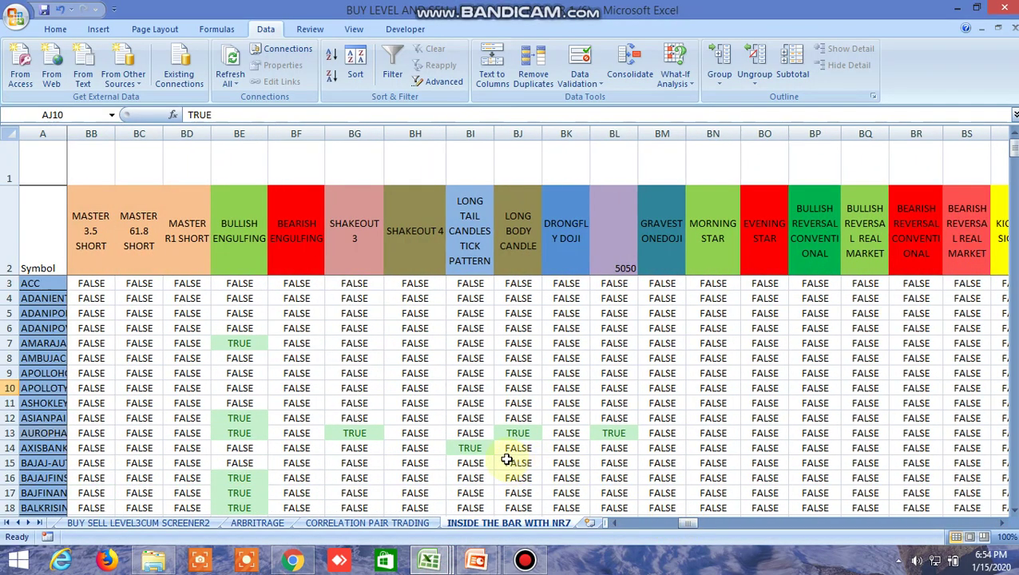
click(476, 450)
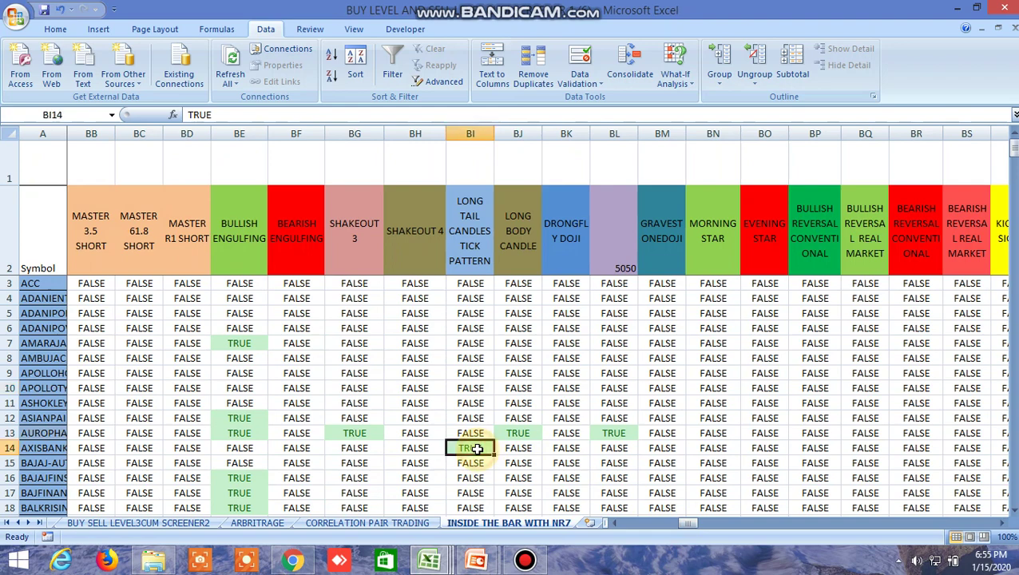
Switch to Kite, open AXISBANK's NSE chart and examine its most recent candles up close.
click(294, 560)
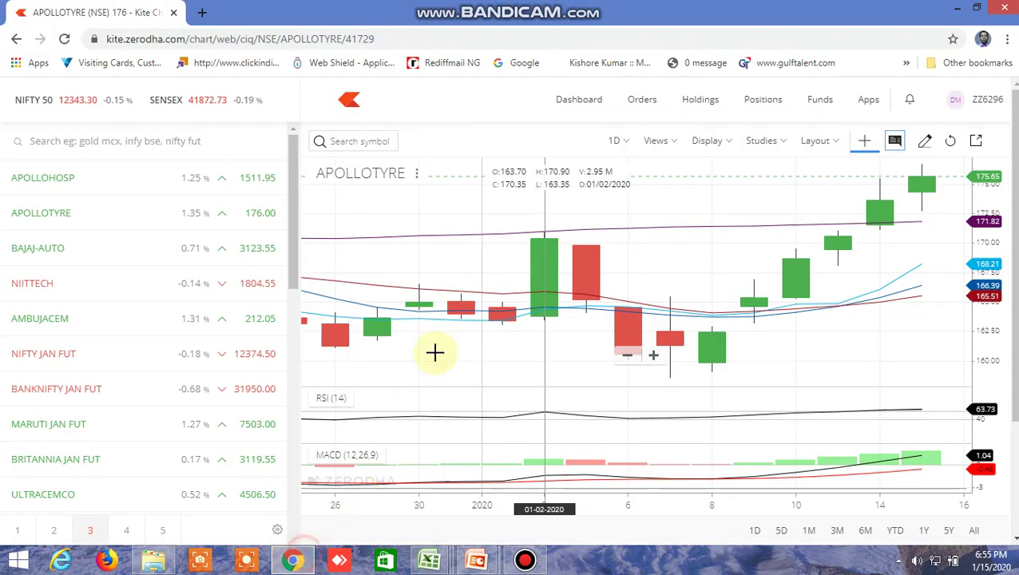
click(372, 138)
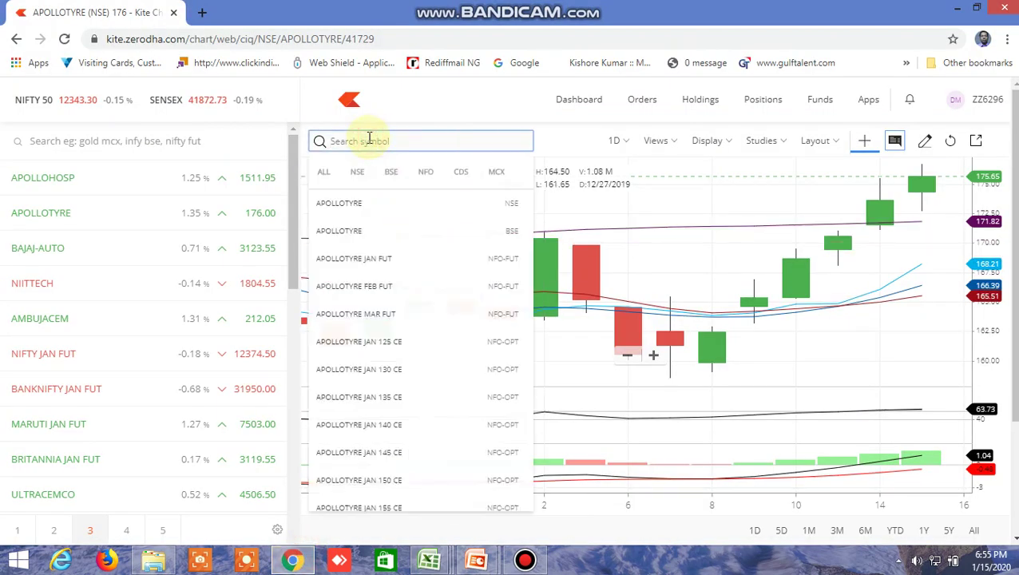
text(AXIS)
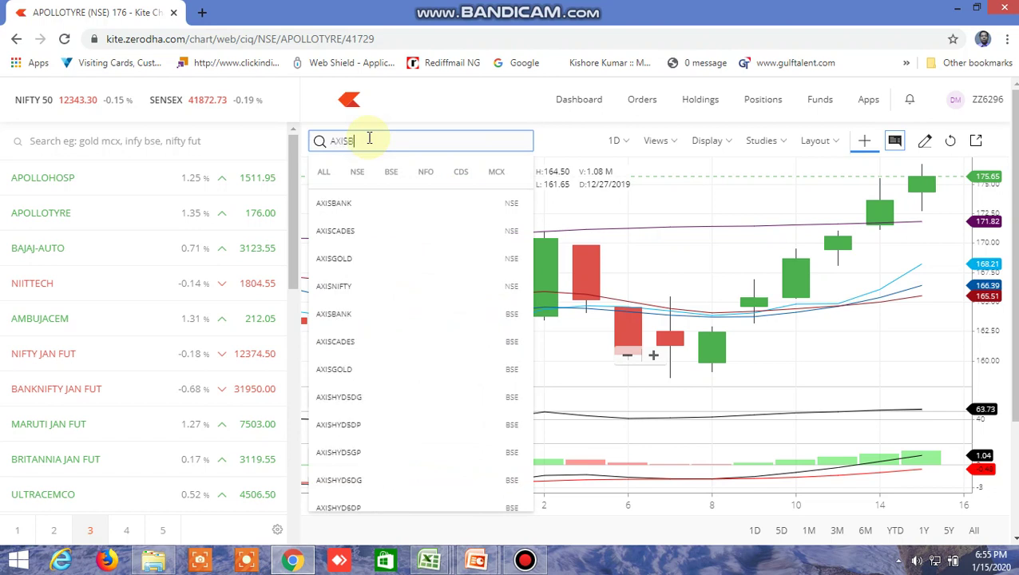
text(B)
click(359, 202)
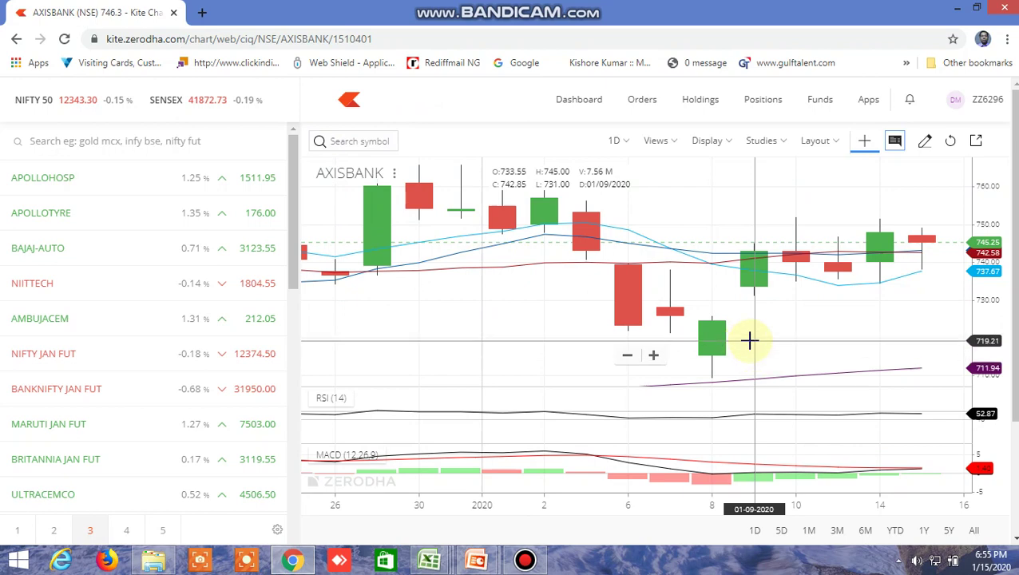
scroll(751, 340, up, 3)
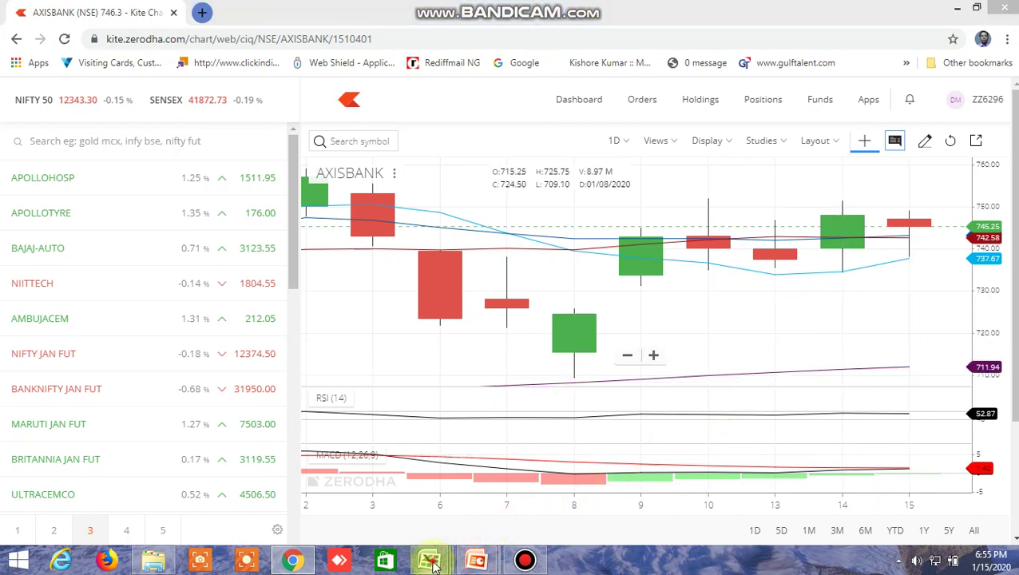
Return to the Excel sheet and check AUROPHARMA's LONG BODY CANDLE signal.
mouse_move(430, 560)
click(520, 506)
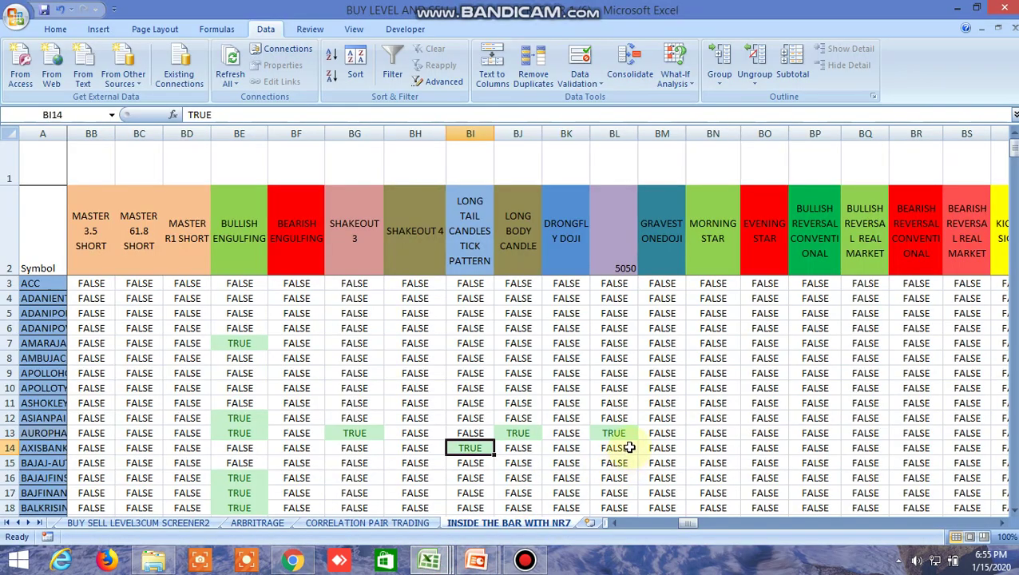
click(527, 432)
Switch to Kite and open AUROPHARMA's NSE chart to examine its 14 January 2020 candle.
click(293, 560)
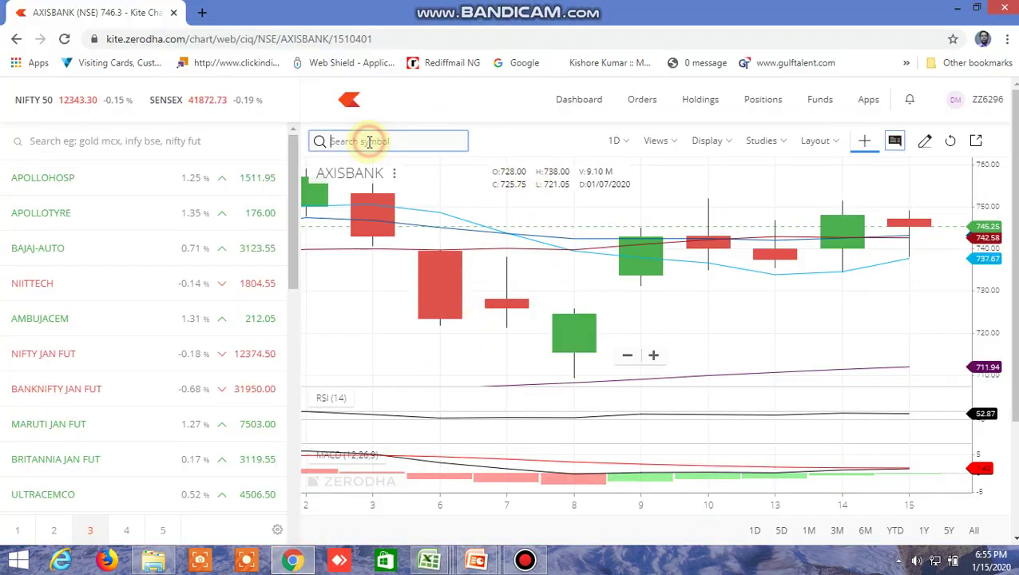
text(AU)
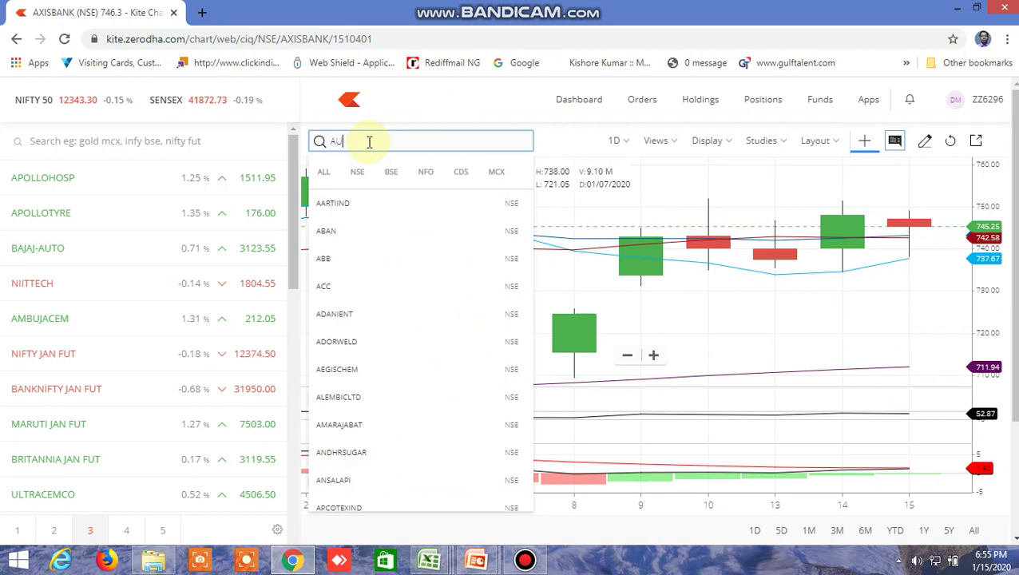
text(R)
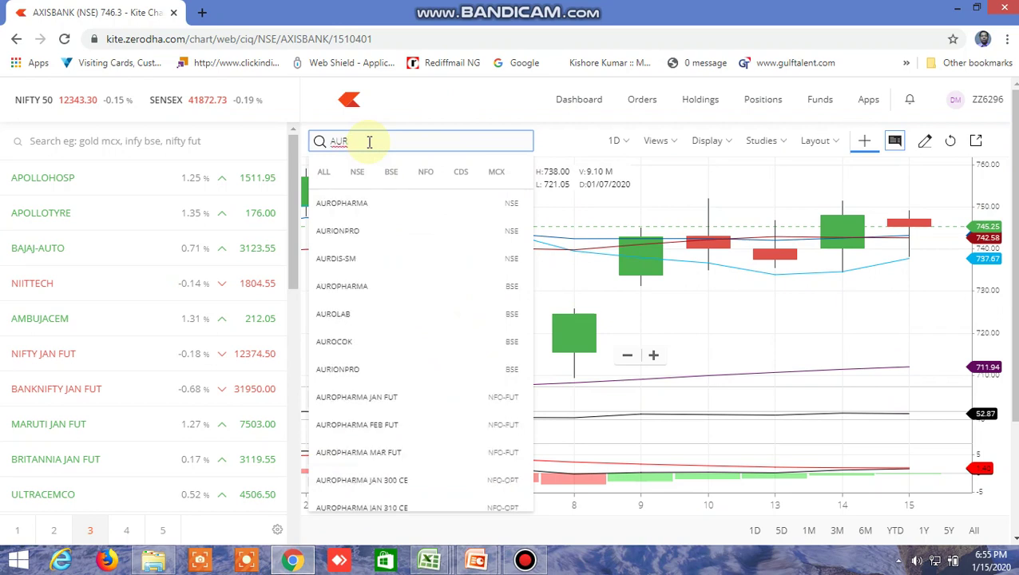
text(OP)
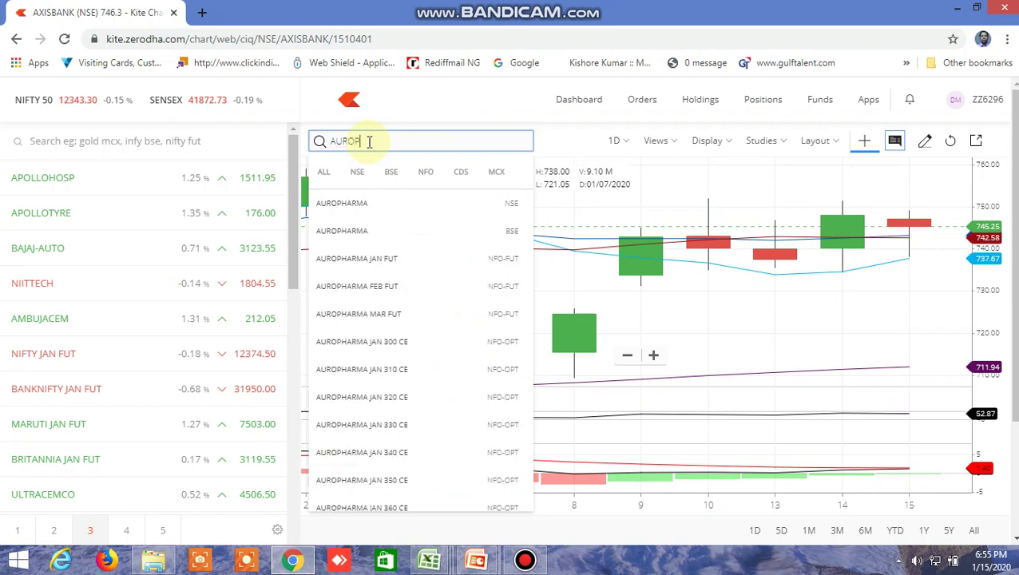
click(355, 205)
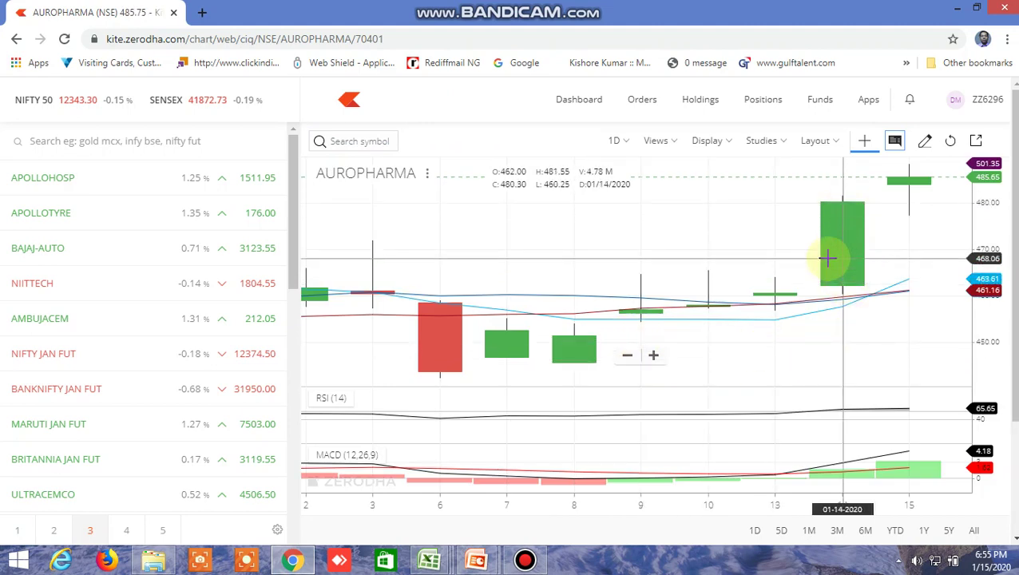
Recheck AUROPHARMA's LONG BODY CANDLE cell in the Excel sheet and compare it with the latest candles on the Kite chart.
mouse_move(429, 560)
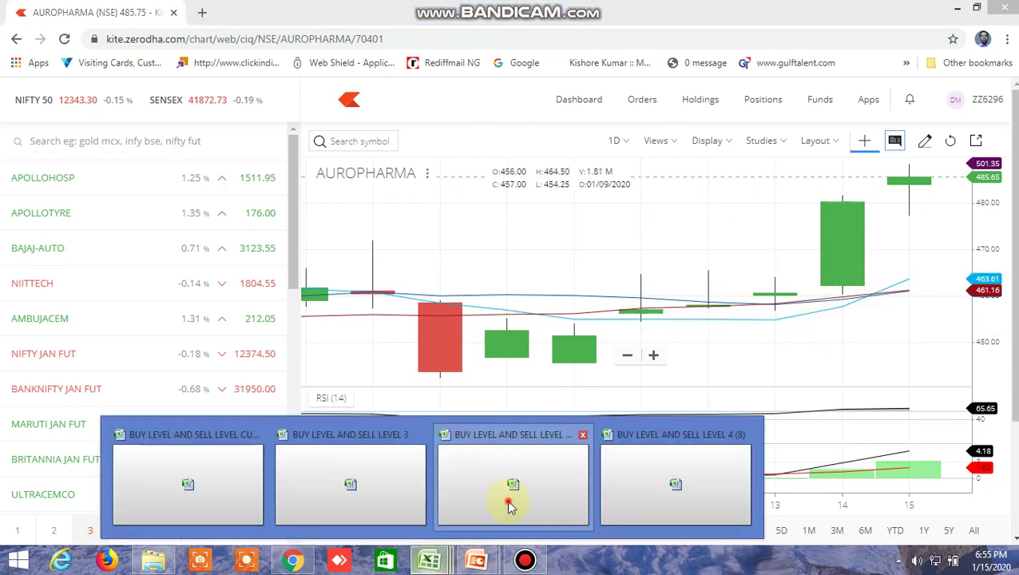
click(510, 501)
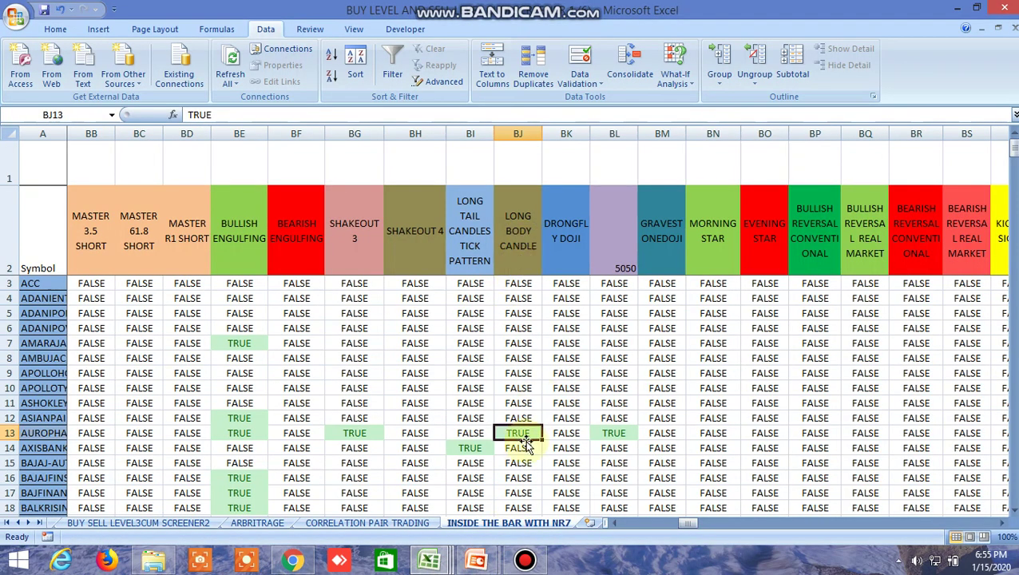
click(292, 561)
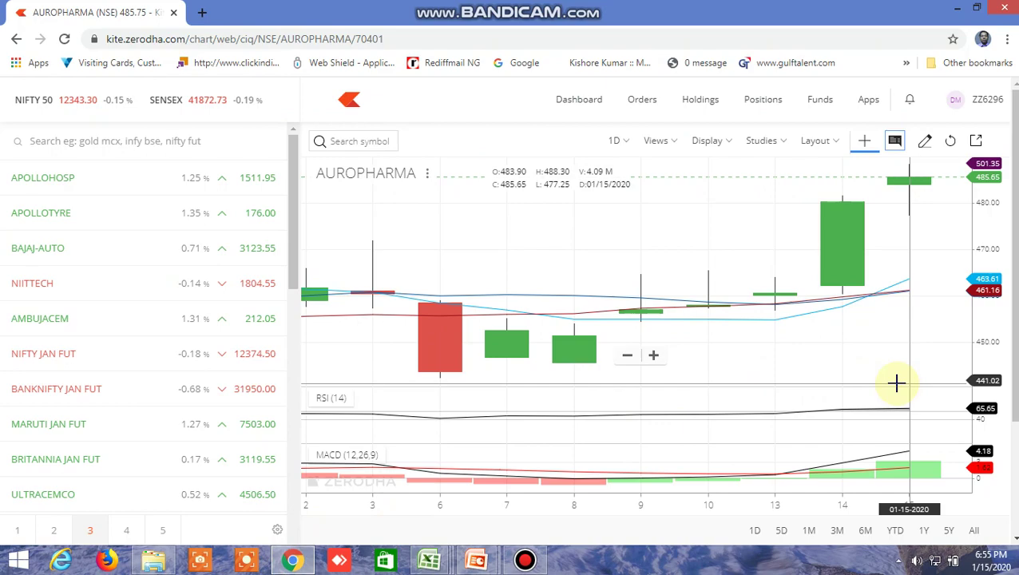
Return to the INSIDE THE BAR WITH NR7 sheet in Excel and turn on filtering for the whole header row 2.
mouse_move(430, 560)
click(493, 505)
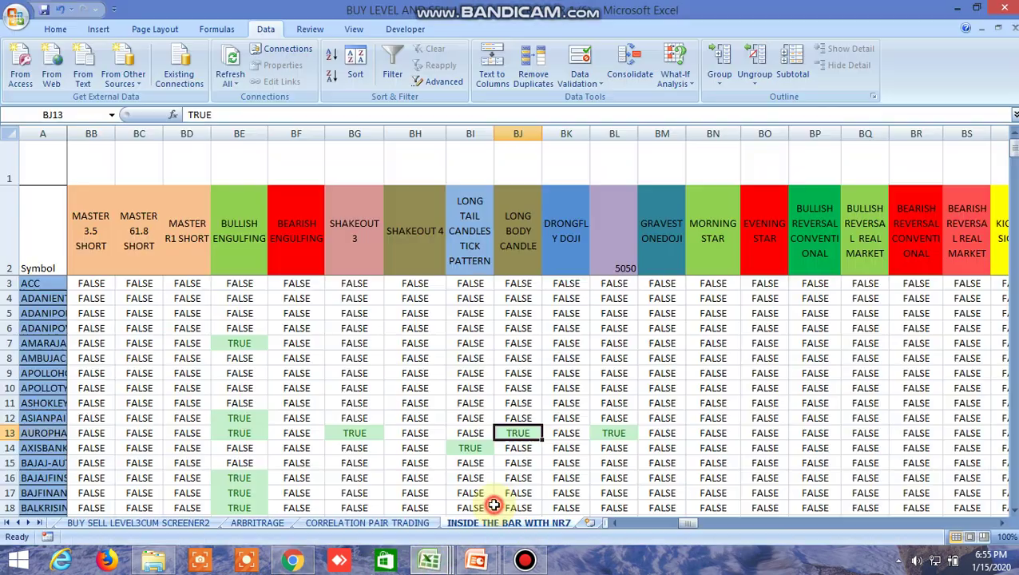
drag(691, 522, 629, 522)
click(11, 240)
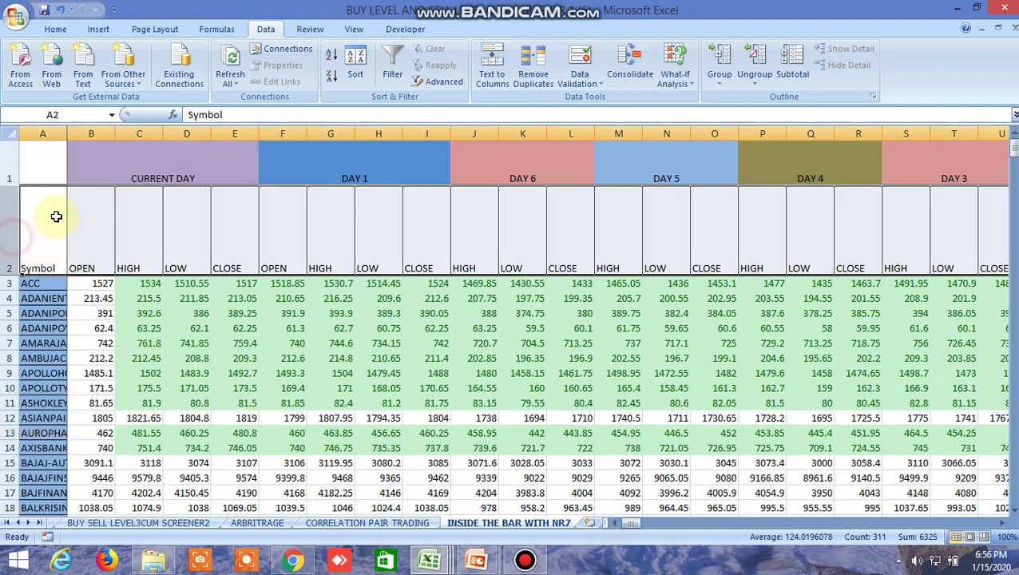
click(391, 64)
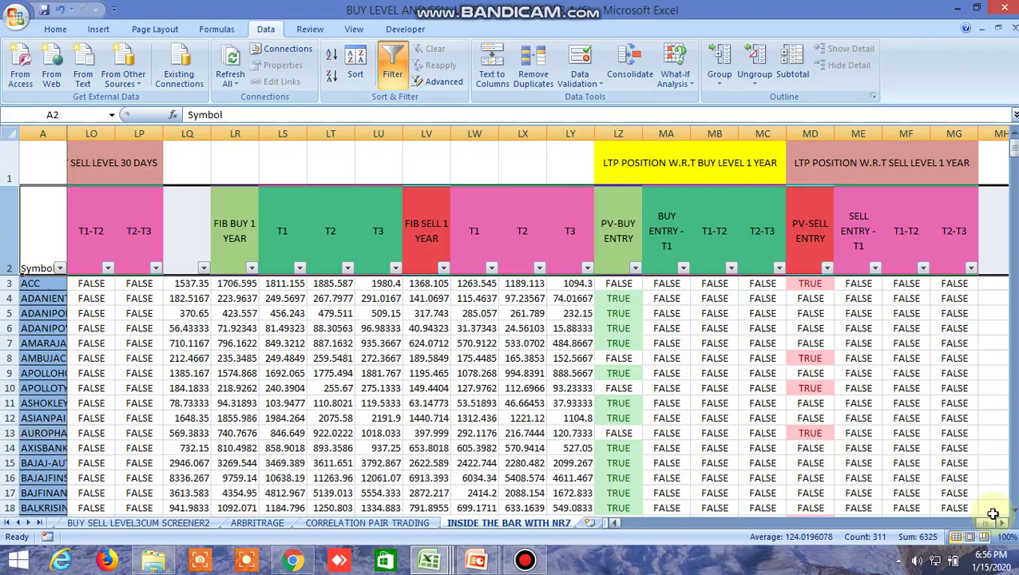
Filter the NR4 column under INSIDE THE BAR to show only TRUE, excluding FALSE and blanks.
drag(988, 526, 648, 525)
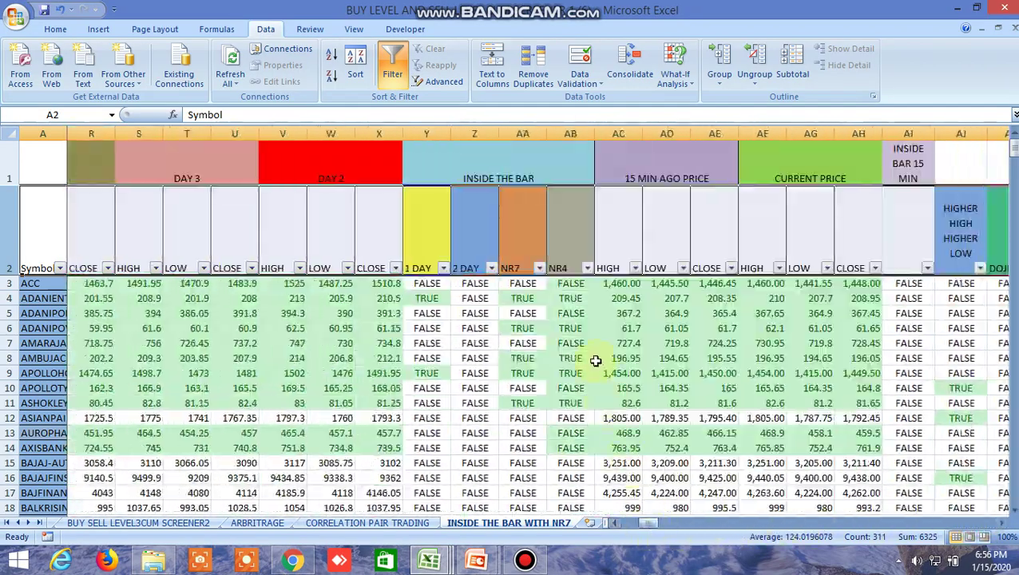
click(586, 268)
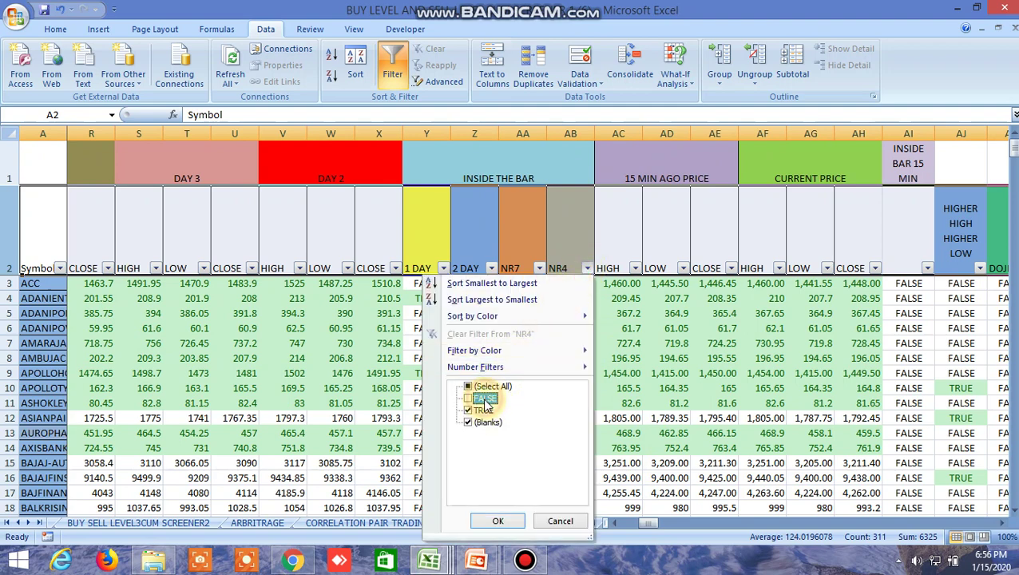
click(470, 422)
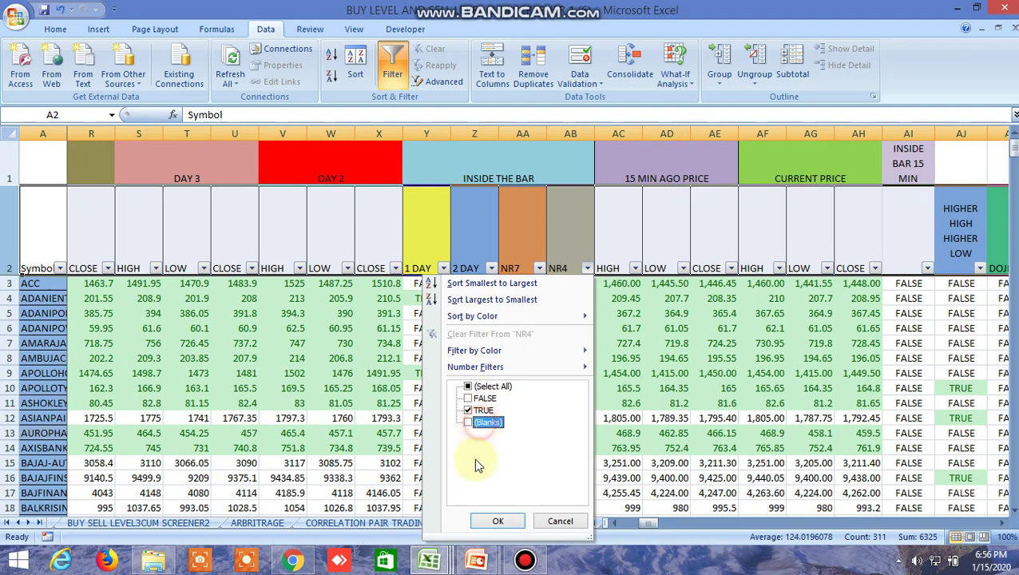
click(496, 521)
Filter the PV-BUY ENTRY column under LTP POSITION W.R.T BUY LEVEL 7 DAY to show only TRUE.
drag(645, 521, 835, 492)
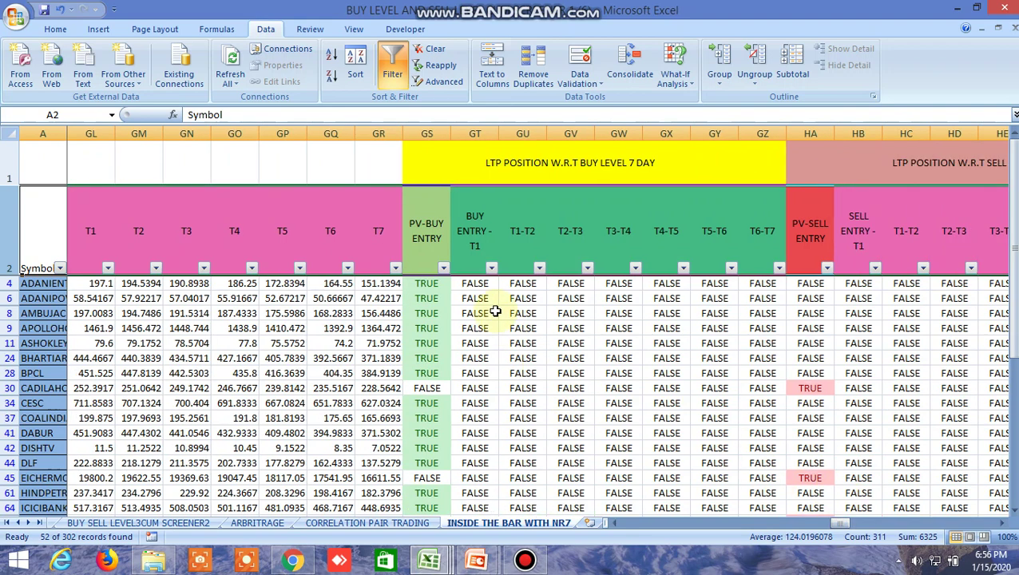
click(443, 266)
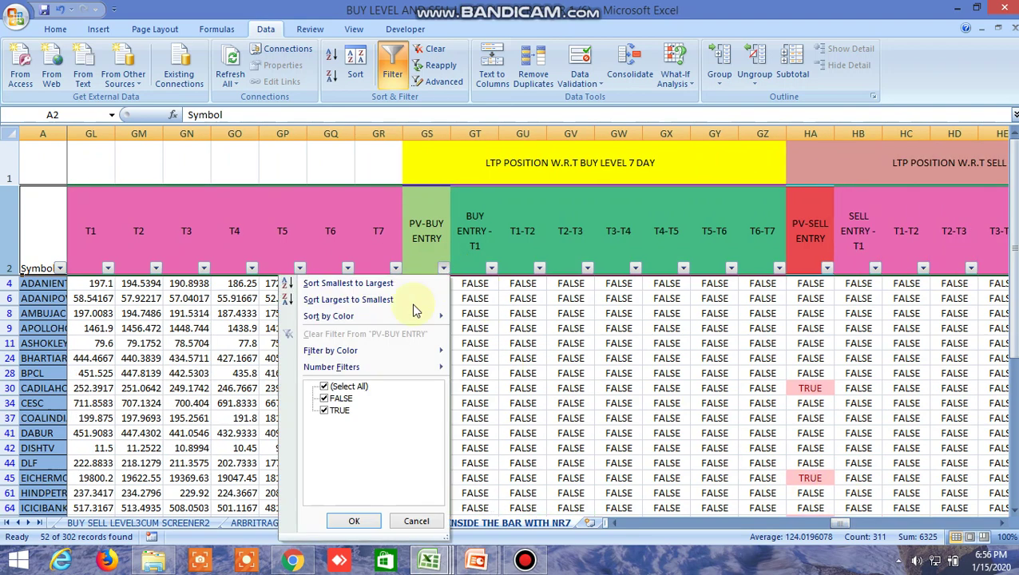
click(356, 519)
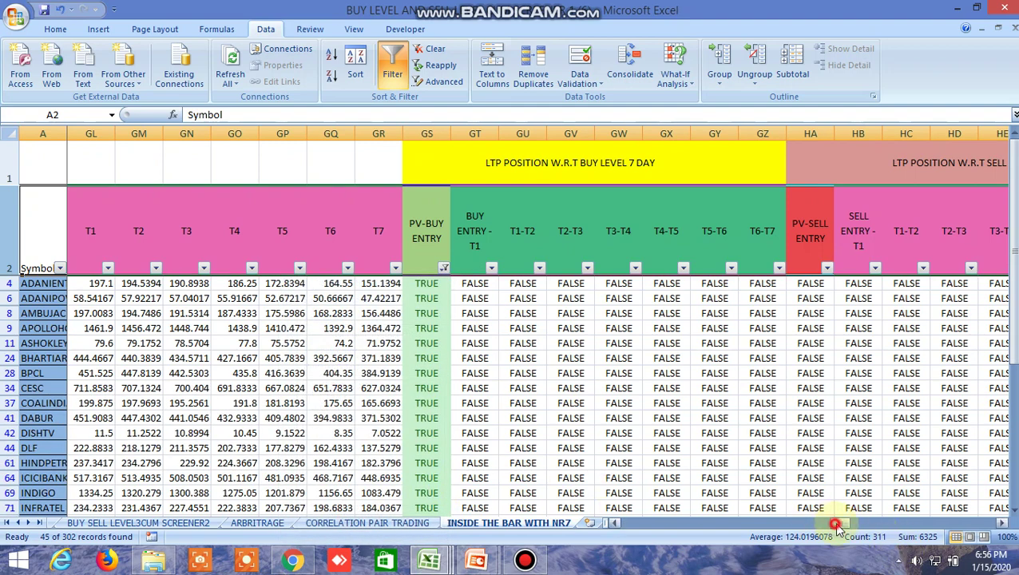
Filter the PV-BUY ENTRY column under LTP POSITION W.R.T BUY LEVEL 5 DAY to show only TRUE.
drag(836, 527, 868, 523)
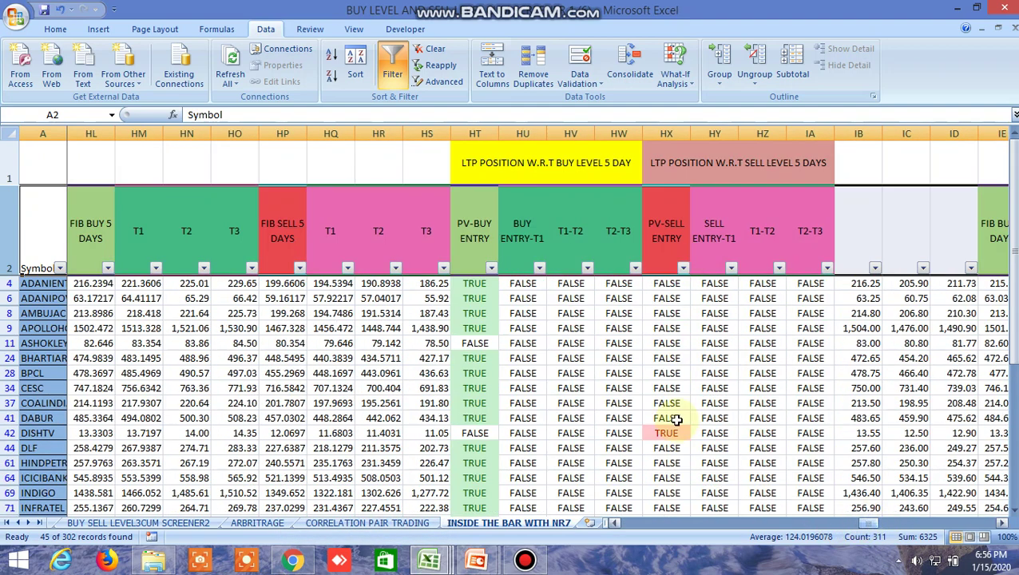
click(491, 267)
click(389, 398)
click(389, 398)
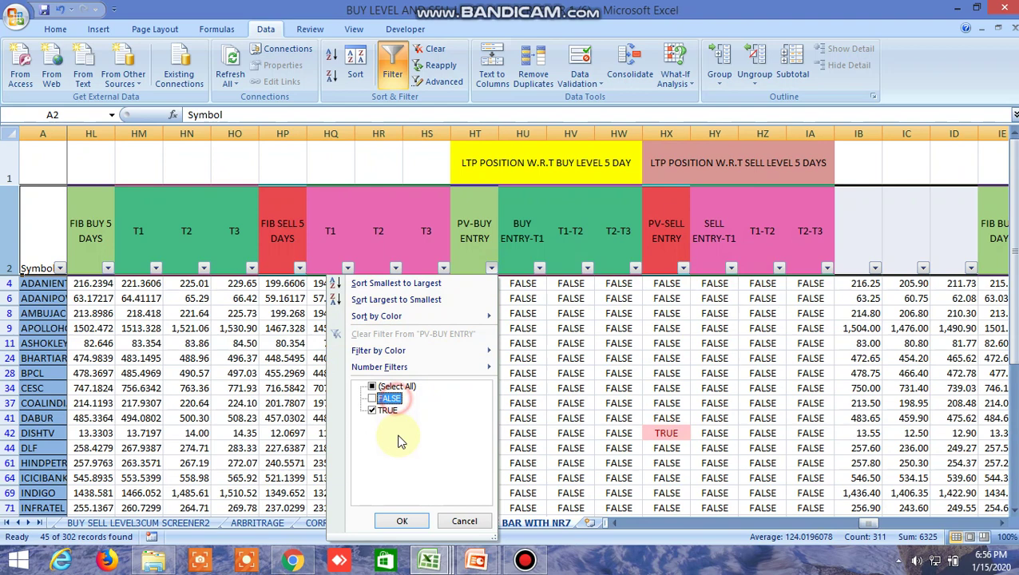
click(401, 521)
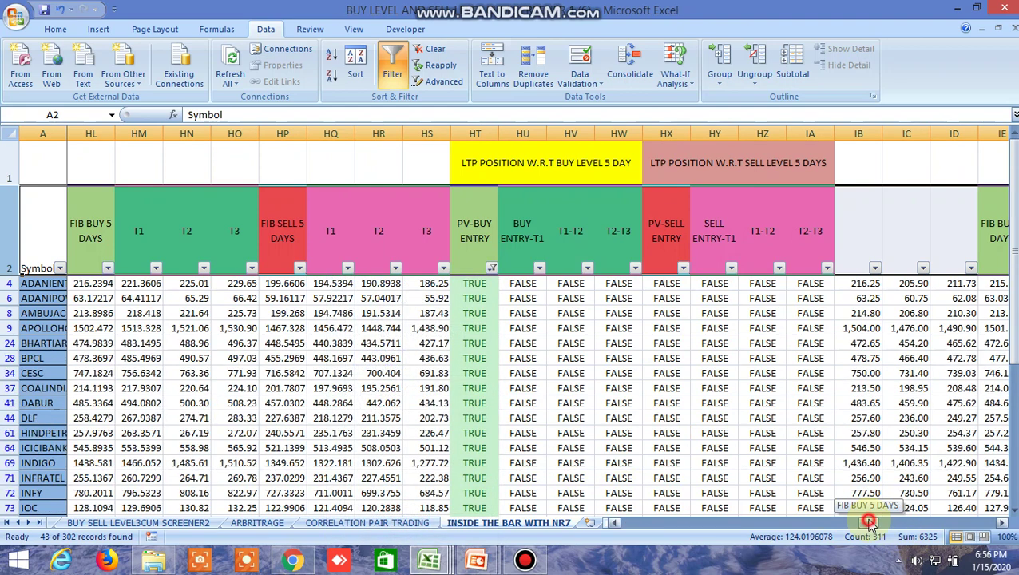
Filter the PV-BUY ENTRY column under LTP POSITION W.R.T BUY LEVEL 3 DAY to show only TRUE.
drag(868, 524, 888, 523)
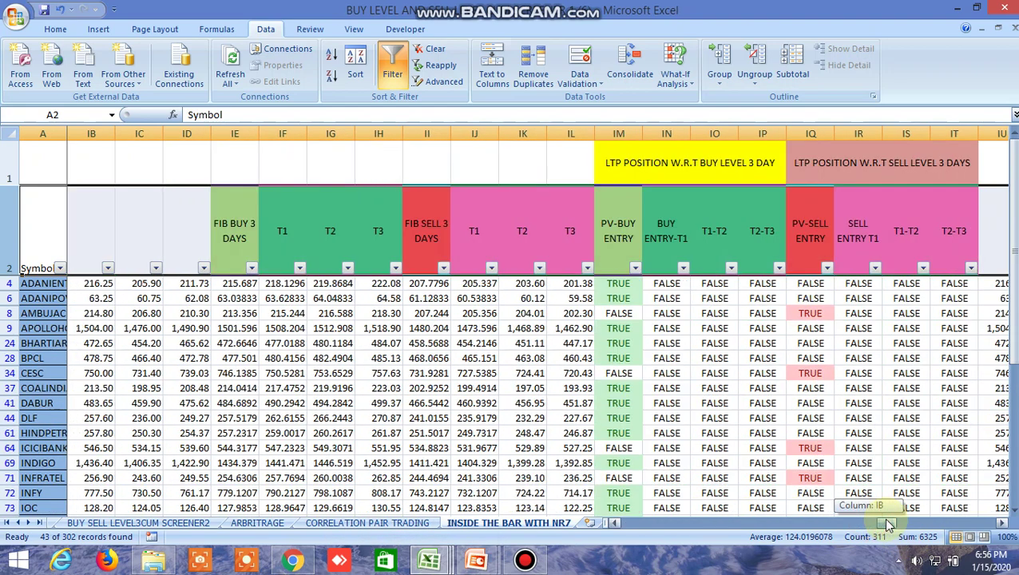
click(252, 268)
click(423, 302)
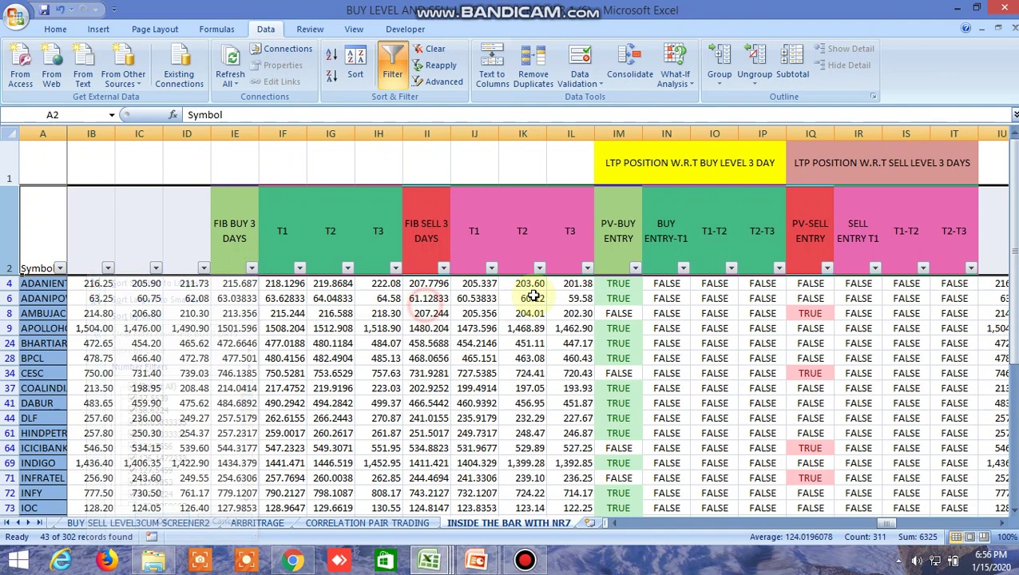
click(634, 268)
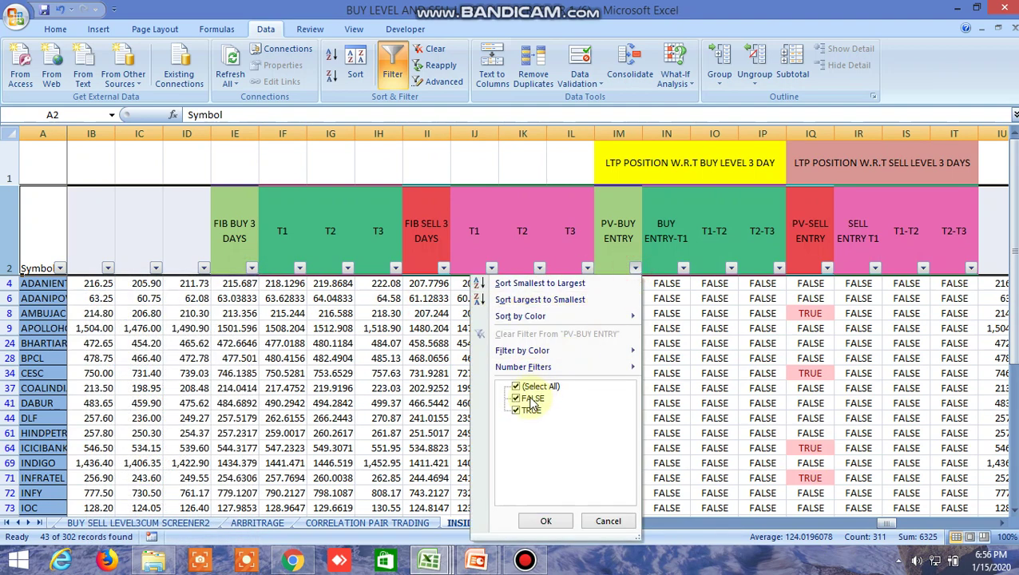
click(548, 520)
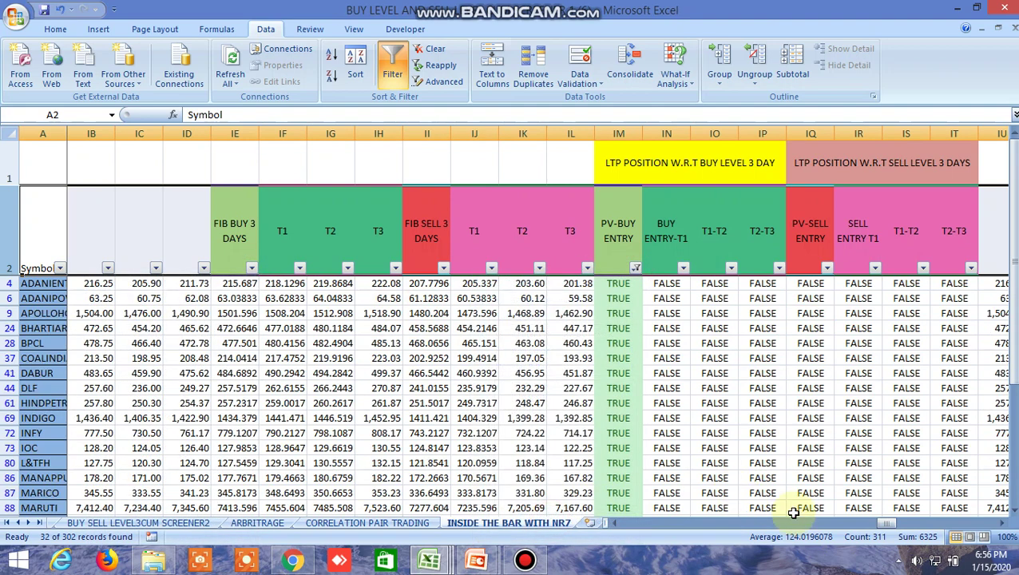
Filter the PV-BUY ENTRY column under LTP POSITION W.R.T BUY LEVEL 2 DAY to show only TRUE.
drag(886, 524, 911, 527)
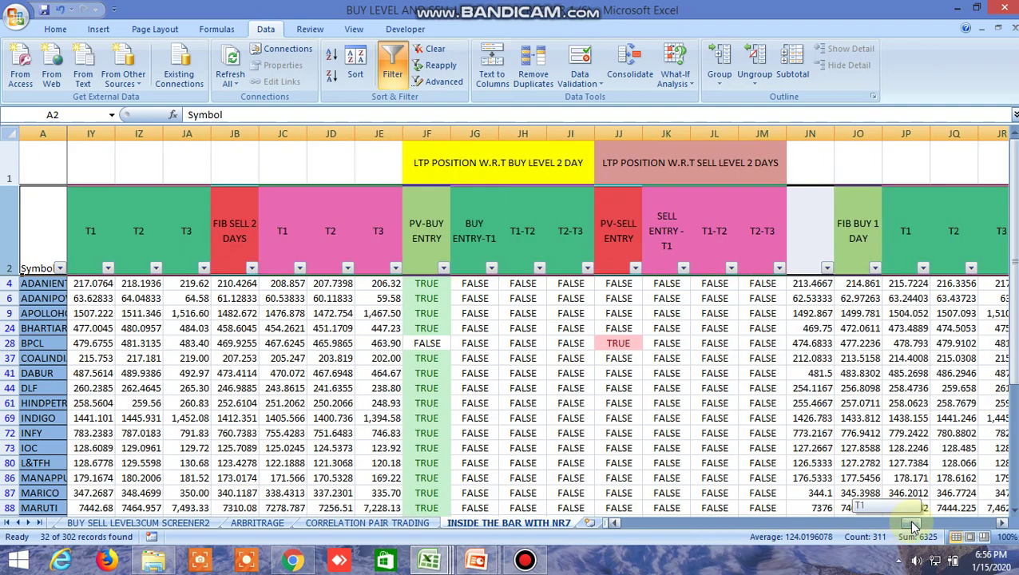
click(443, 267)
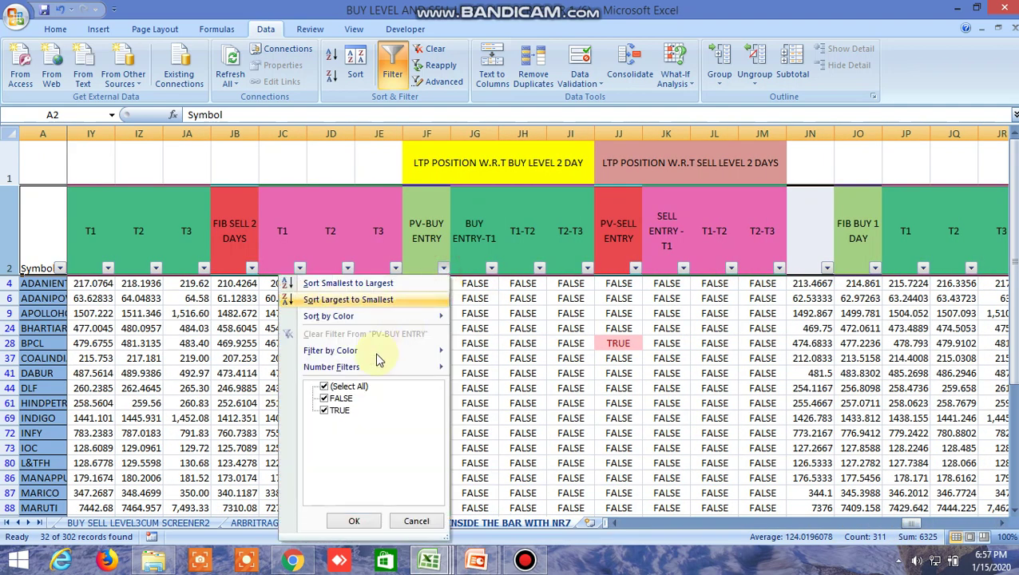
click(355, 521)
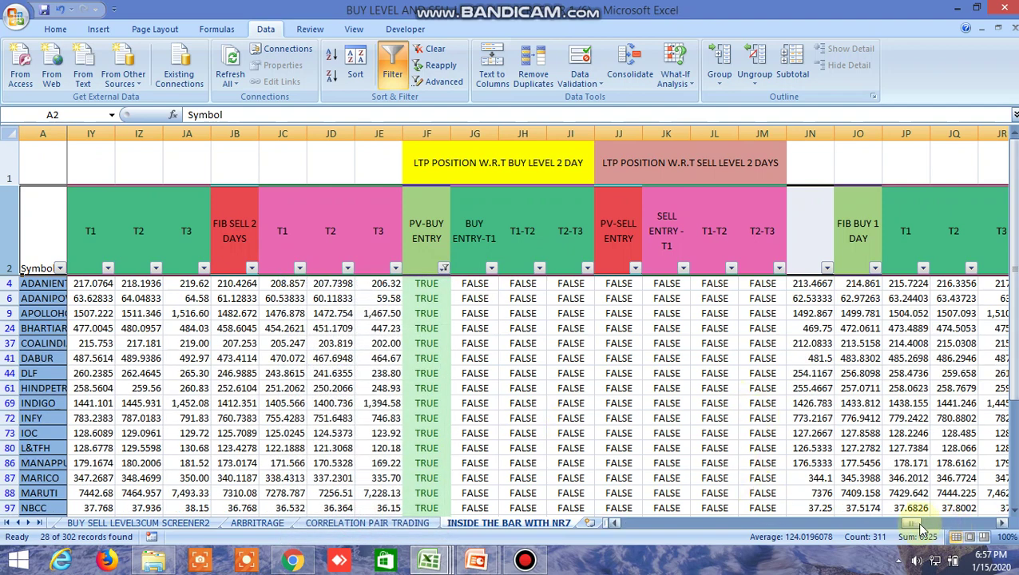
Filter the PV-BUY ENTRY column under LTP POSITION W.R.T BUY LEVEL 1 DAY to show only TRUE.
scroll(878, 495, right, 8)
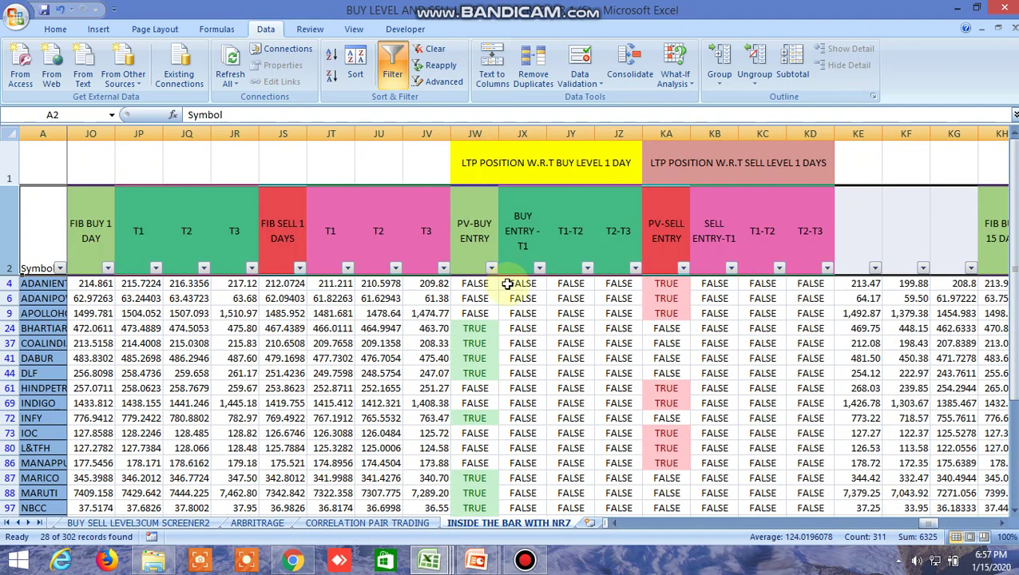
click(491, 268)
click(390, 398)
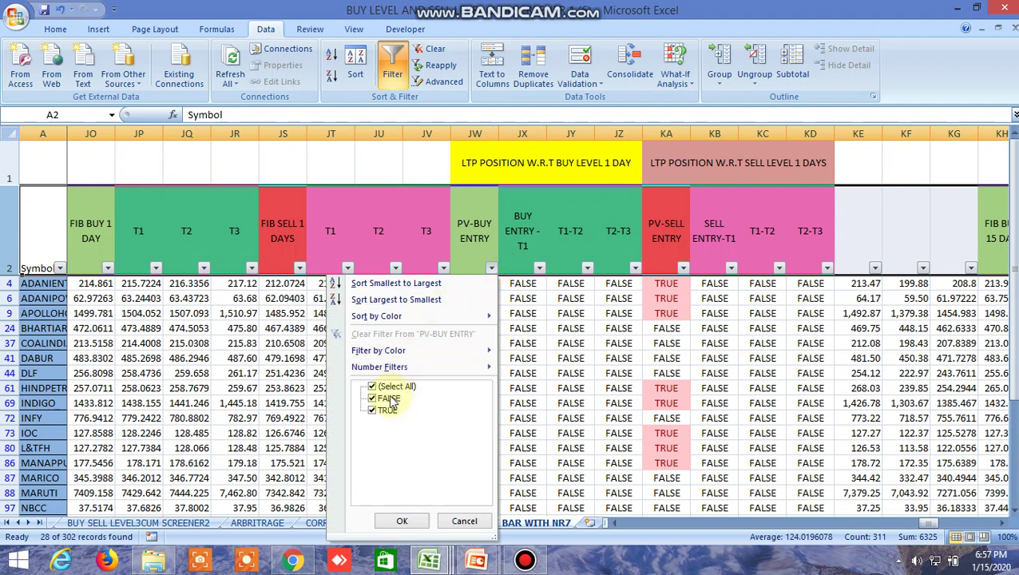
click(389, 398)
click(402, 521)
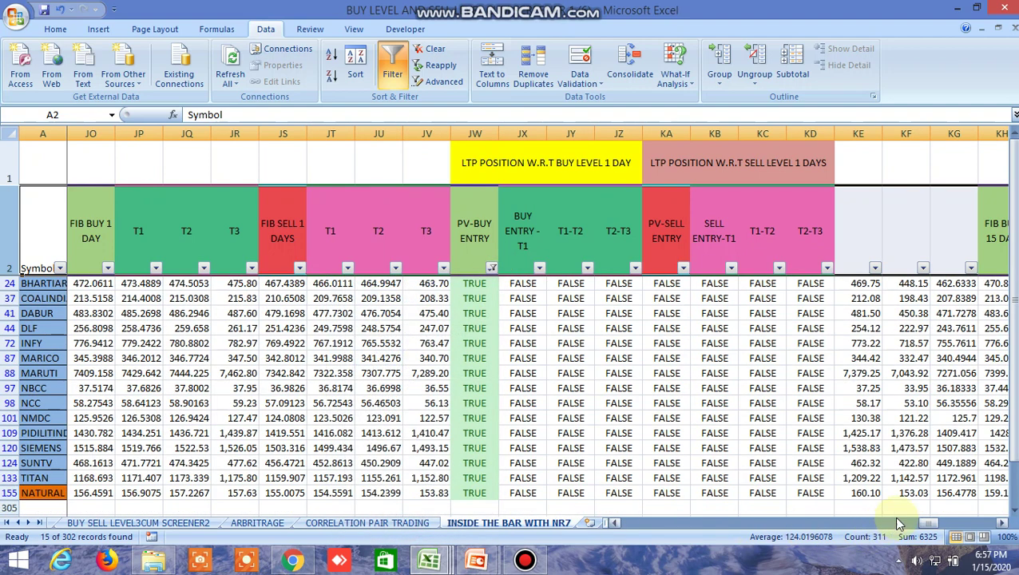
Filter the PV-BUY ENTRY column under LTP POSITION W.R.T BUY LEVEL 15 DAY to show only TRUE.
drag(929, 523, 952, 525)
click(203, 268)
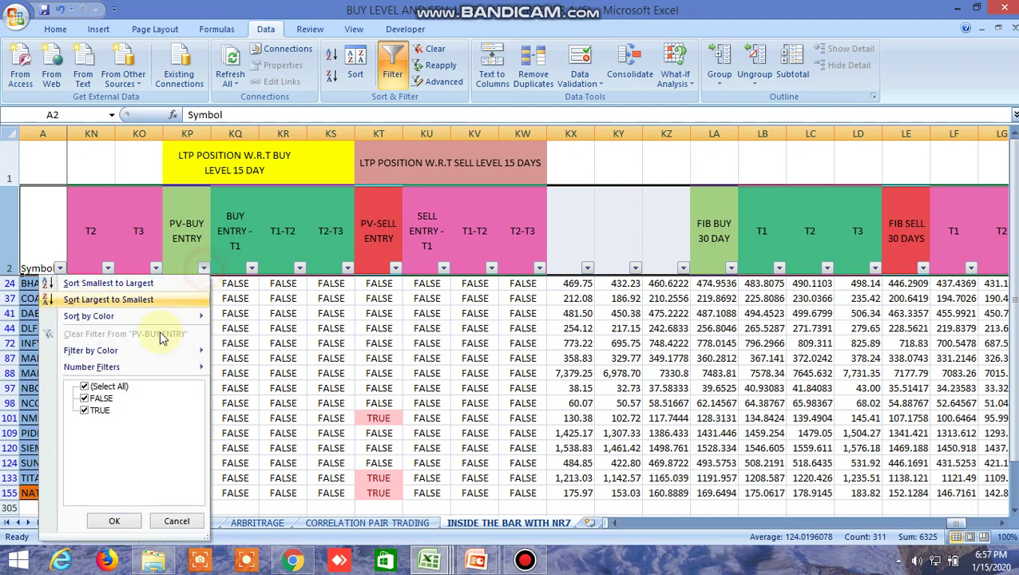
click(100, 397)
click(116, 520)
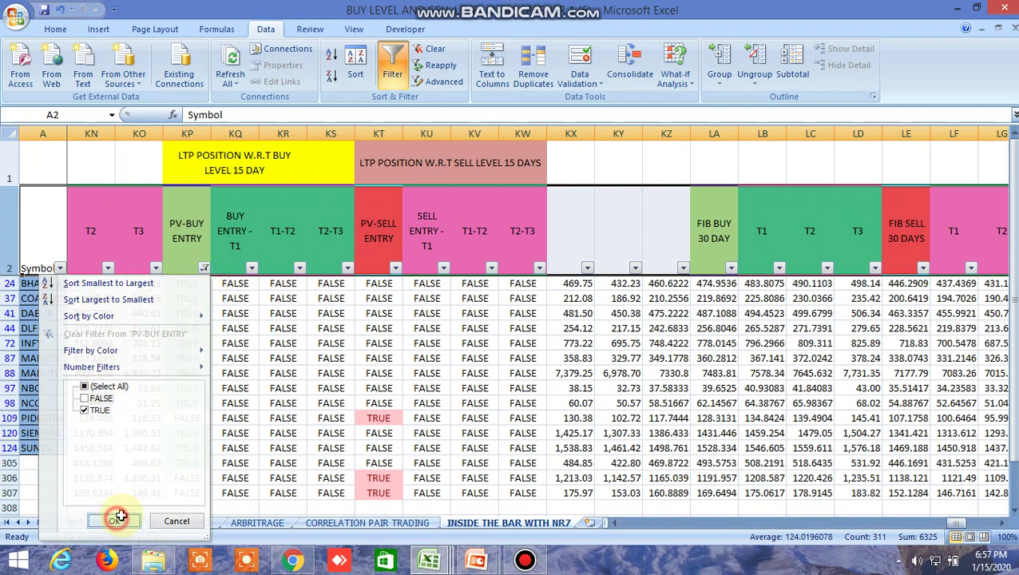
Filter the PV-BUY ENTRY column under LTP POSITION W.R.T BUY LEVEL 30 DAY to show only TRUE.
drag(947, 515, 952, 516)
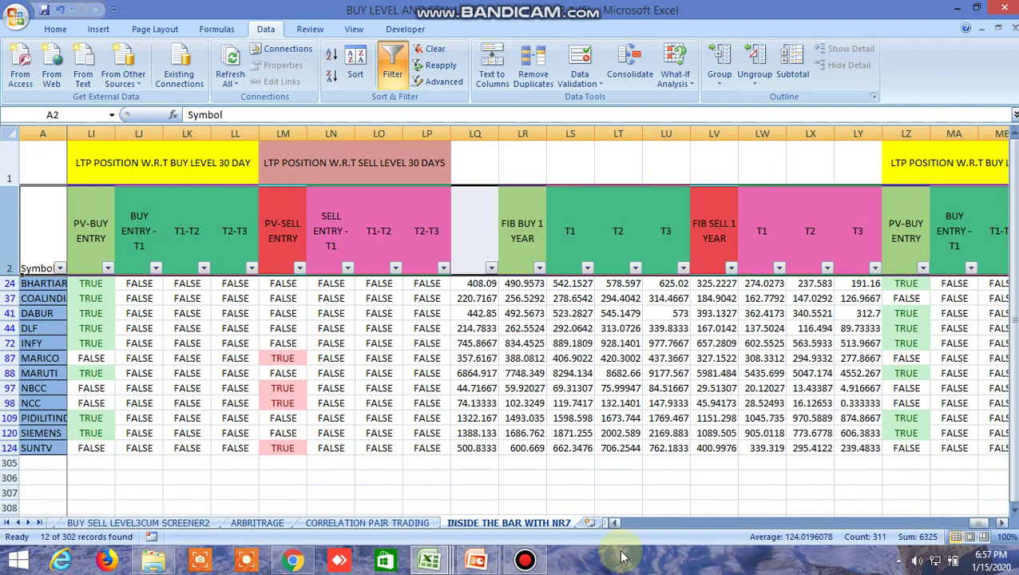
click(616, 524)
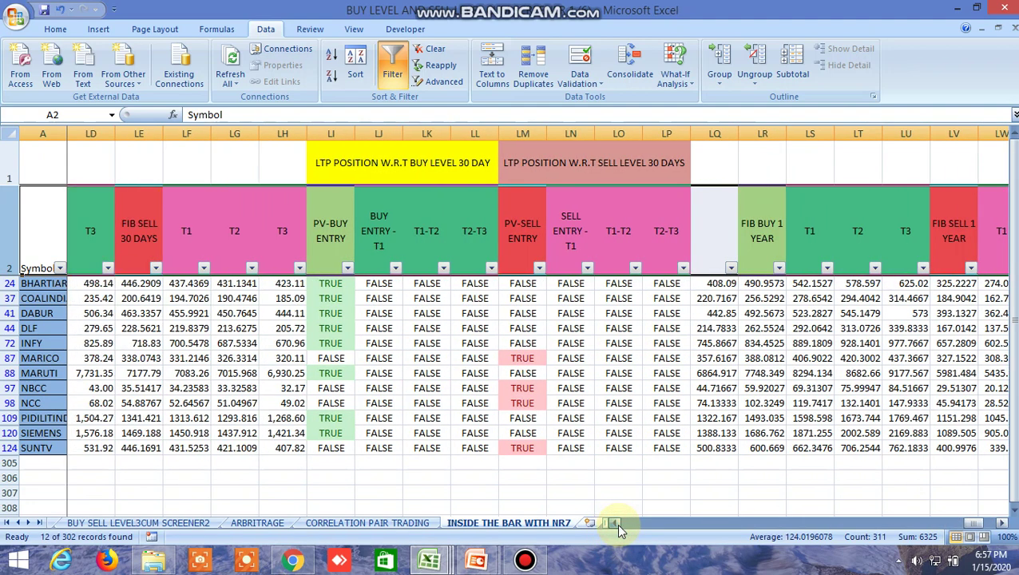
click(347, 268)
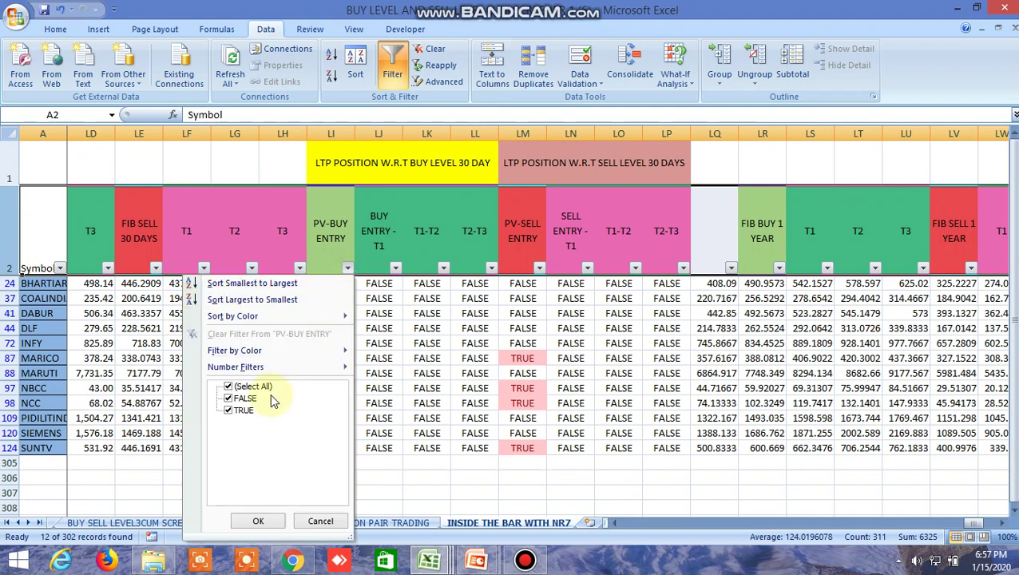
click(245, 399)
click(257, 521)
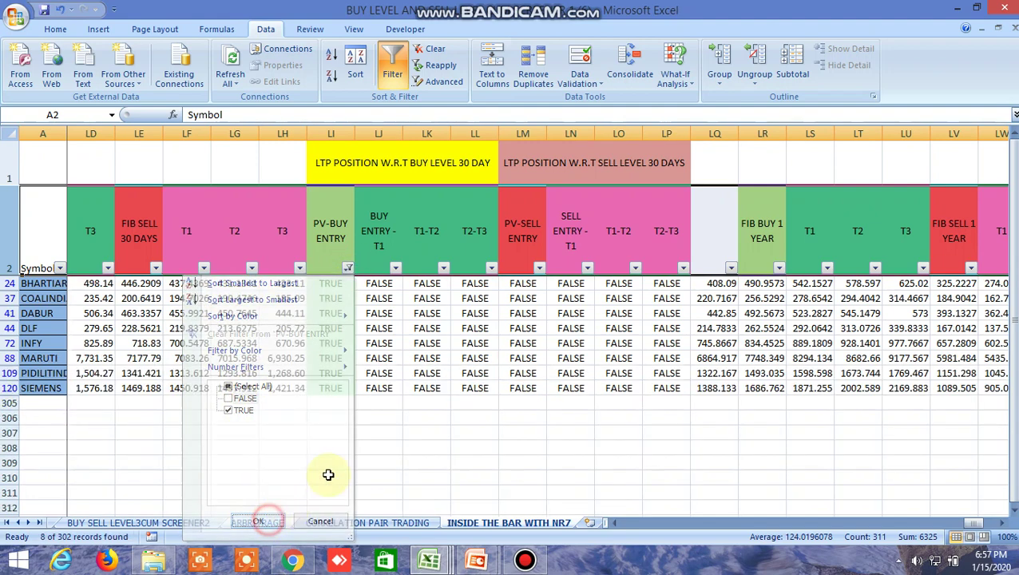
Filter the PV-BUY ENTRY column under LTP POSITION W.R.T BUY LEVEL 1 YEAR to show only TRUE.
click(990, 523)
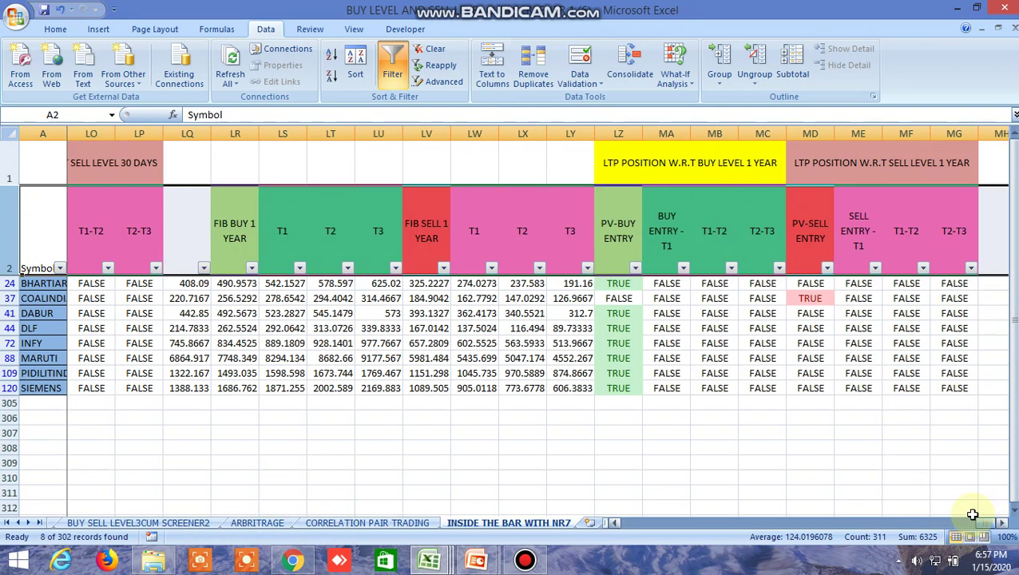
click(635, 269)
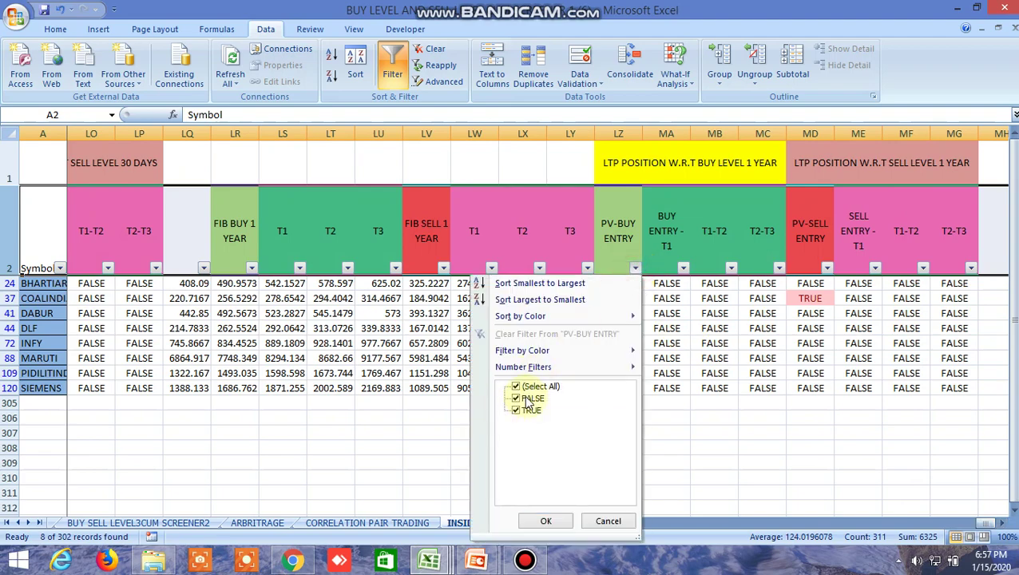